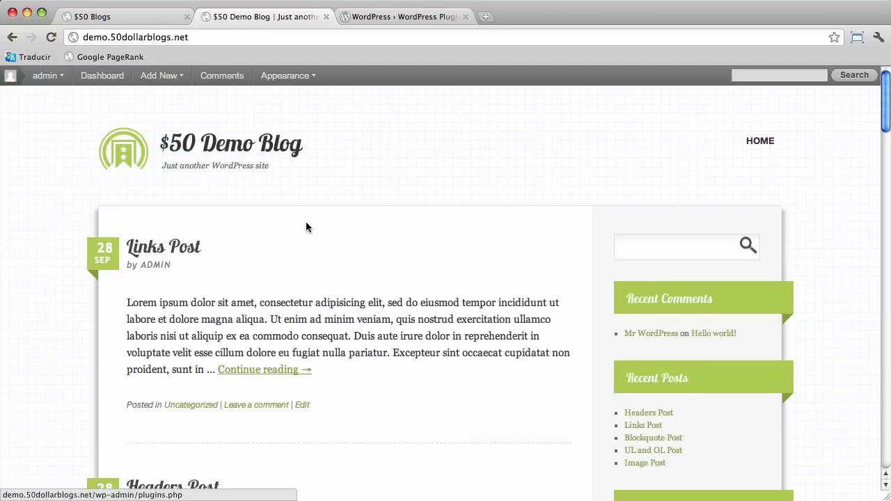
# Open the Links Post from the demo blog's home page and view its content
pyautogui.scroll(-1, 305, 222)
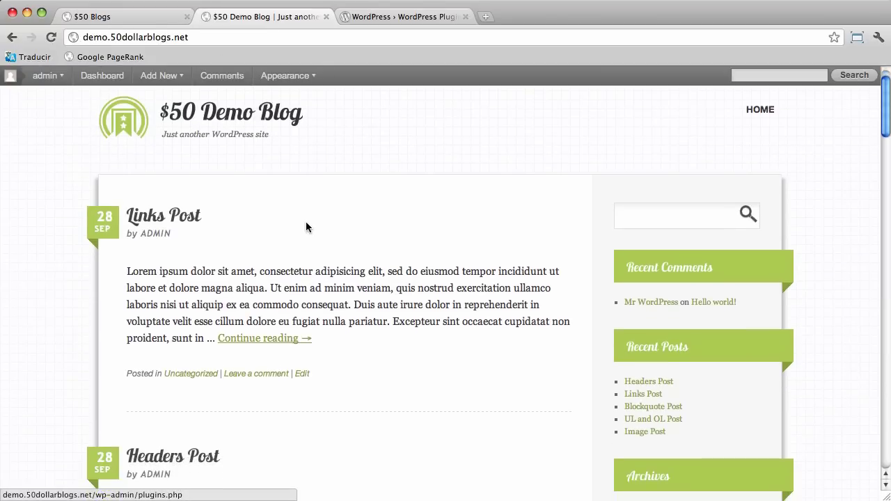
pyautogui.click(169, 218)
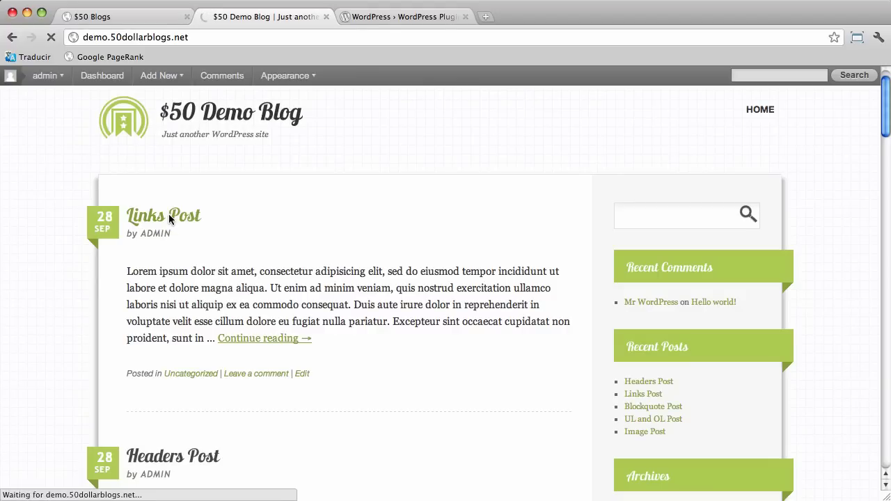
pyautogui.scroll(-1, 199, 226)
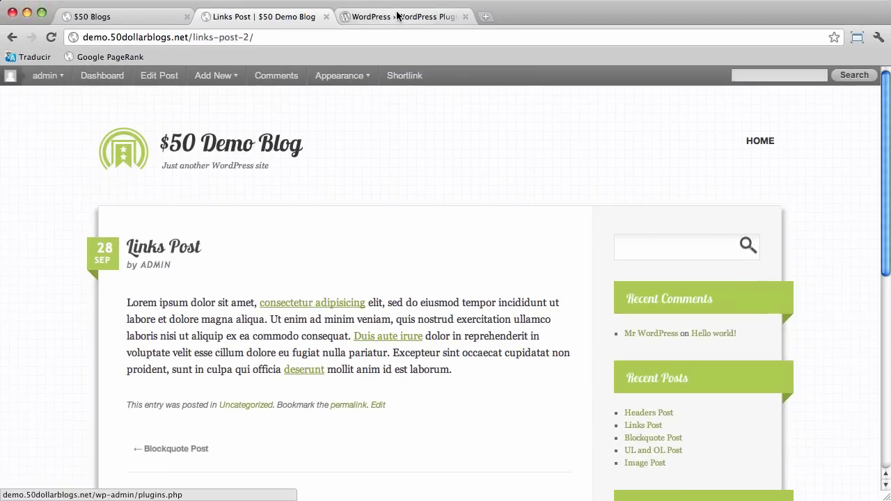
# Search the WordPress.org Plugin Directory for "Share buttons"
pyautogui.click(396, 15)
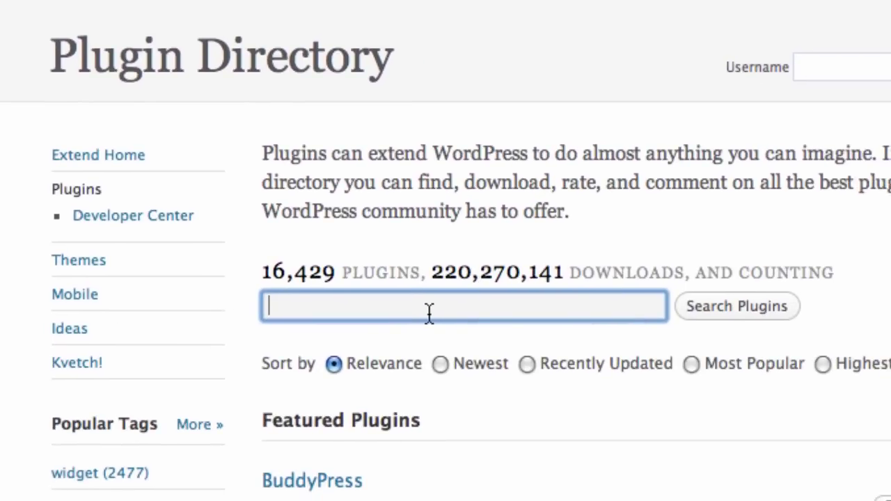
pyautogui.write('Share butto')
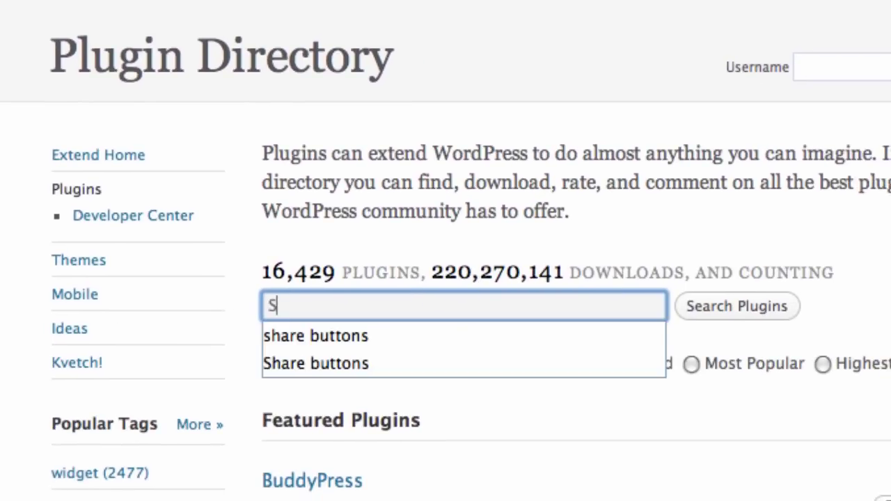
pyautogui.write('ns')
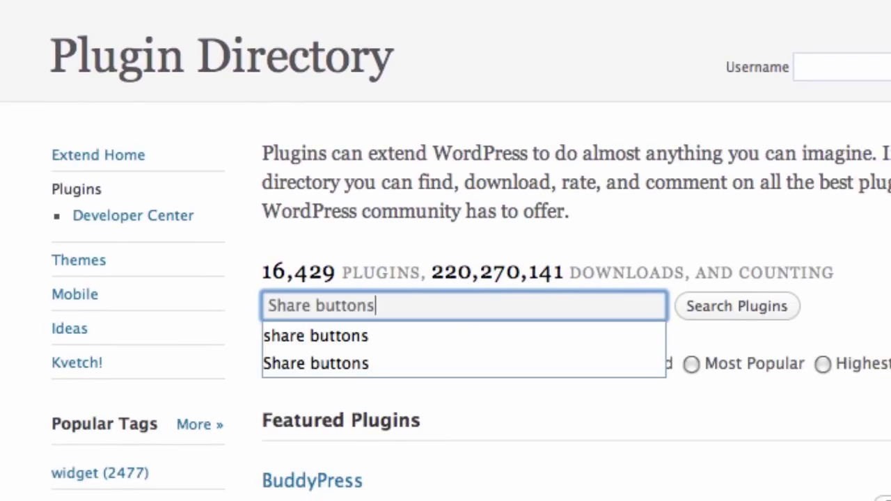
pyautogui.press('Return')
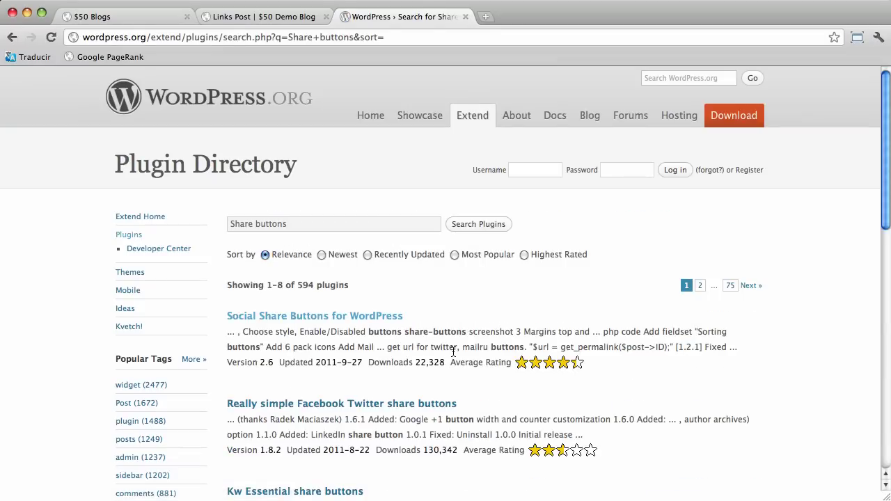
# Open the Social Share Buttons for WordPress page from the search results and copy the plugin's name
pyautogui.scroll(-3, 453, 351)
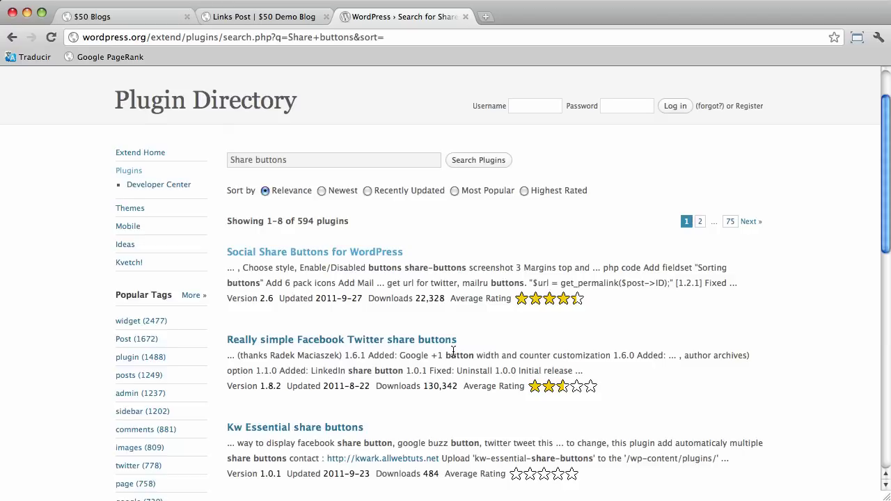
pyautogui.scroll(-2, 453, 351)
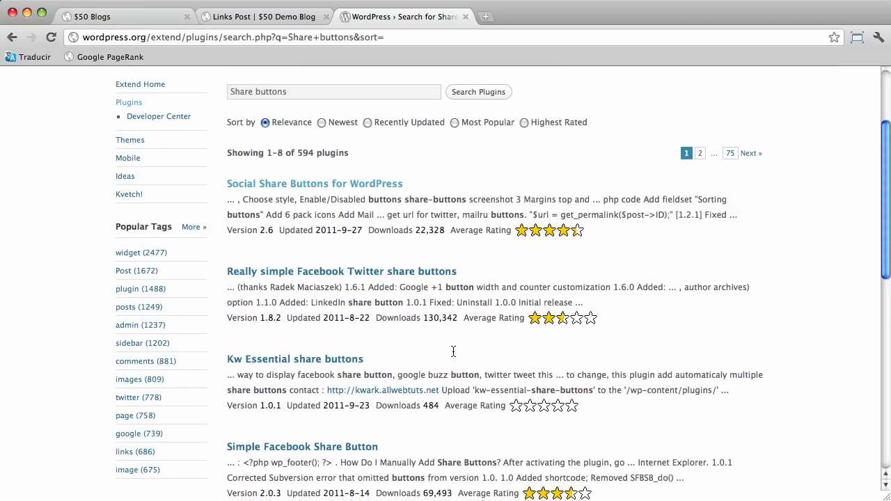
pyautogui.scroll(-8, 453, 351)
pyautogui.scroll(9, 453, 351)
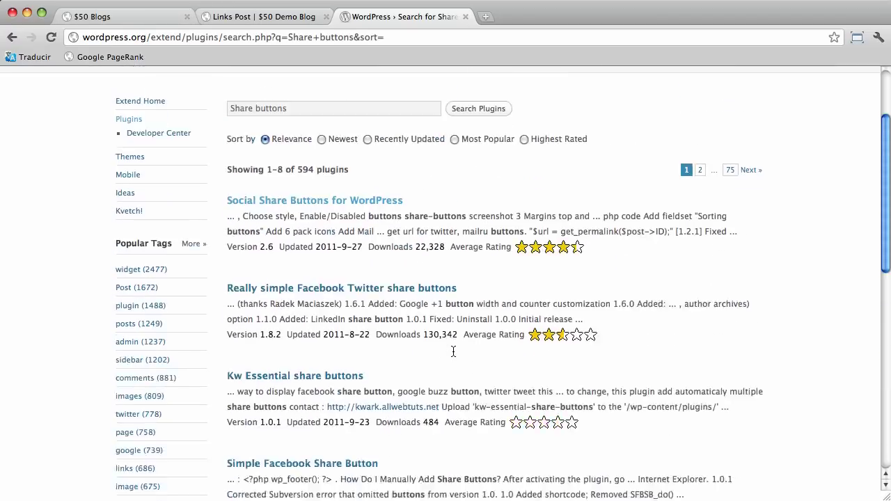
pyautogui.scroll(4, 453, 352)
pyautogui.click(369, 306)
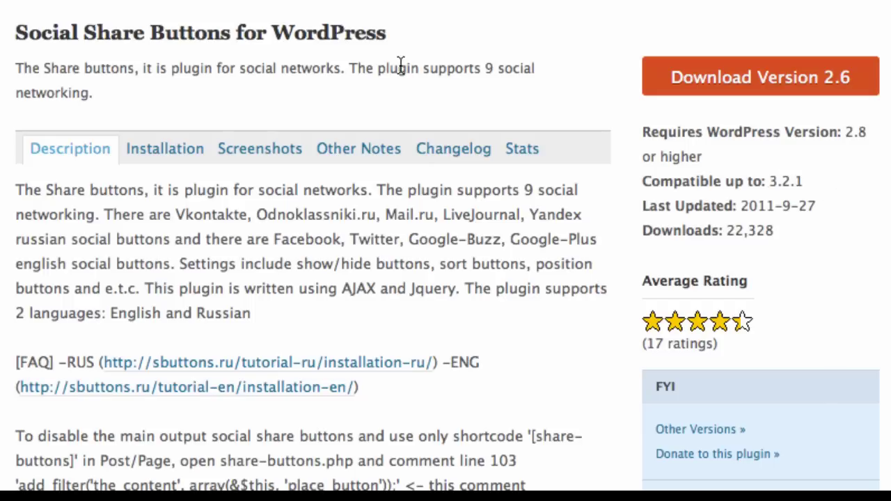
pyautogui.moveTo(400, 31); pyautogui.dragTo(16, 29)
pyautogui.press('super+c')
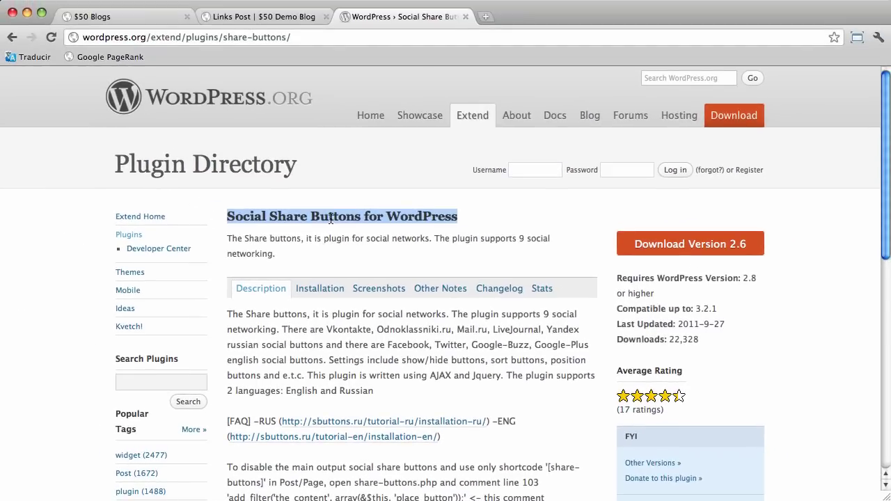
pyautogui.click(338, 216)
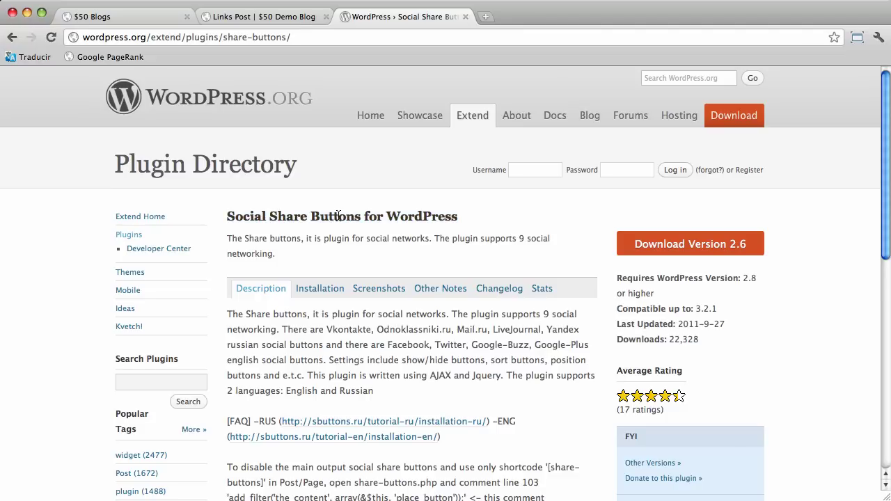
# Return to the demo blog and go to the Install Plugins page in its admin area
pyautogui.click(284, 18)
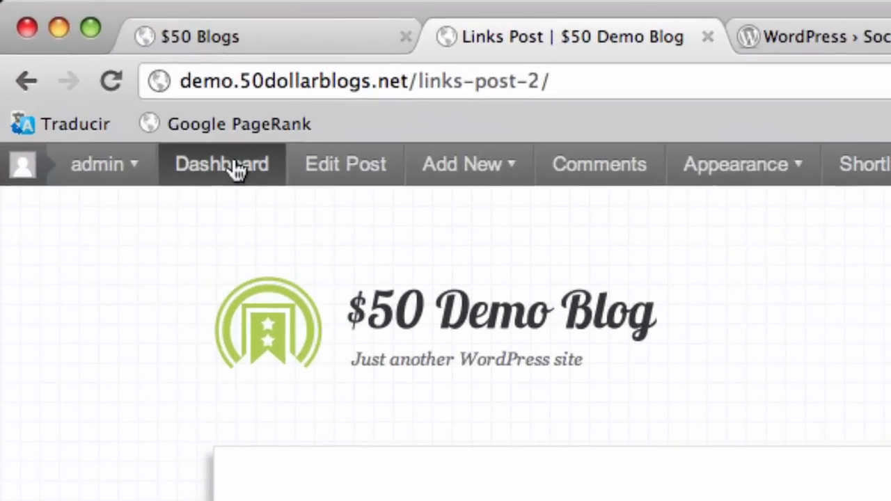
pyautogui.click(232, 166)
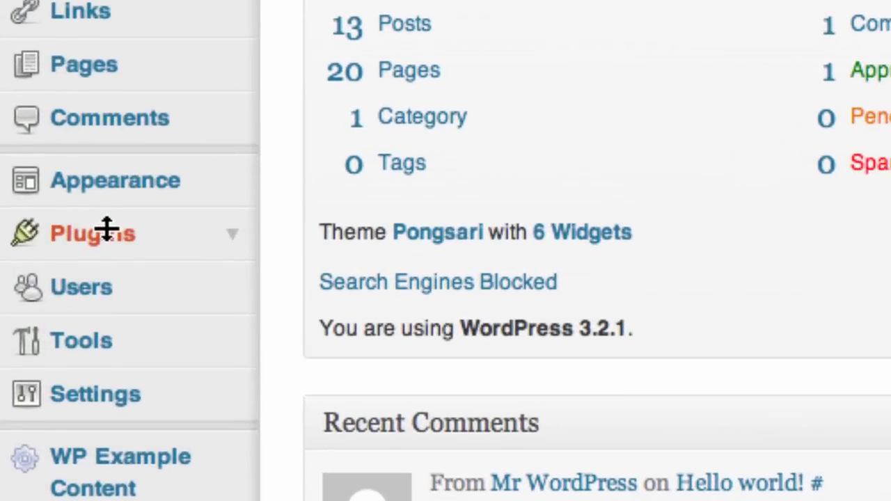
pyautogui.click(107, 228)
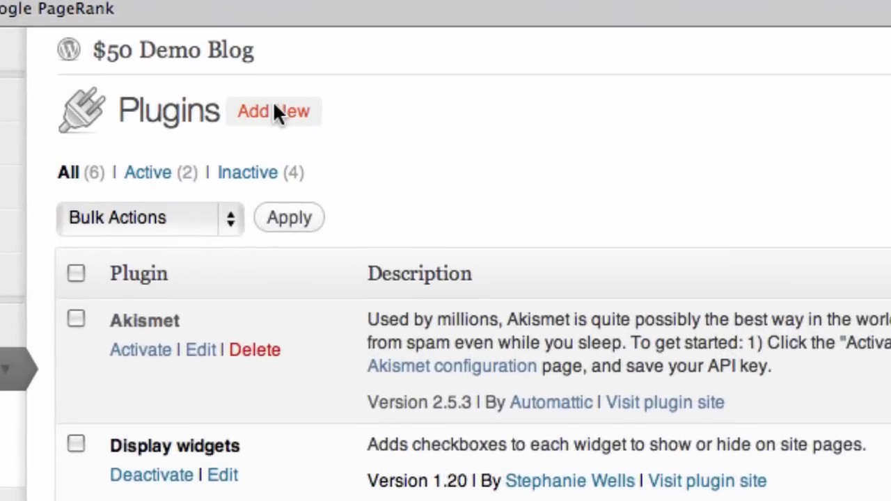
pyautogui.click(273, 110)
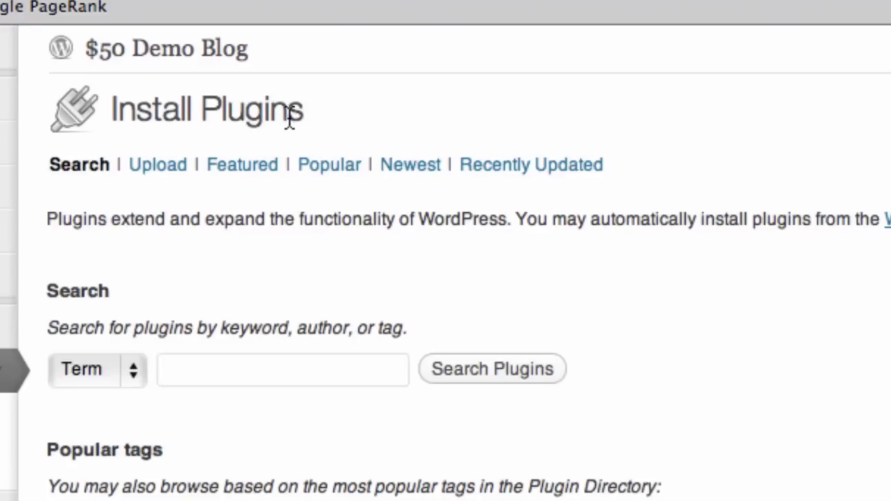
# Search the plugin installer by term for the copied name, Social Share Buttons for WordPress
pyautogui.click(236, 369)
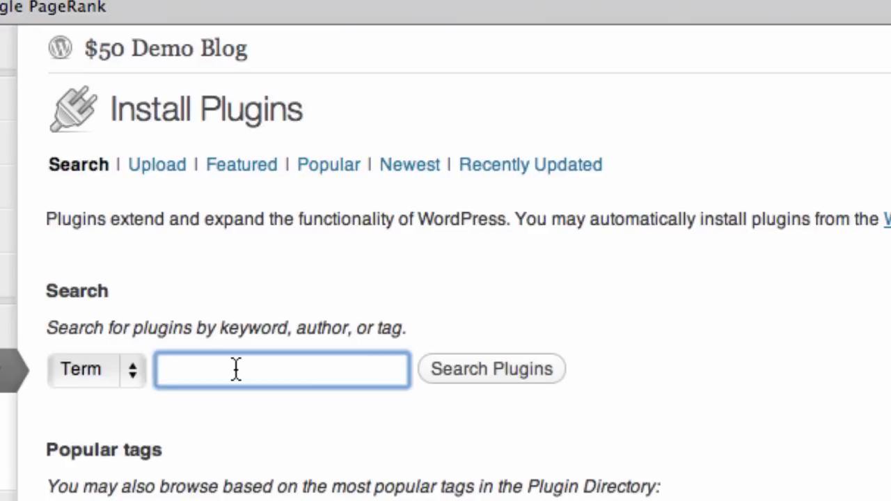
pyautogui.press('super+v')
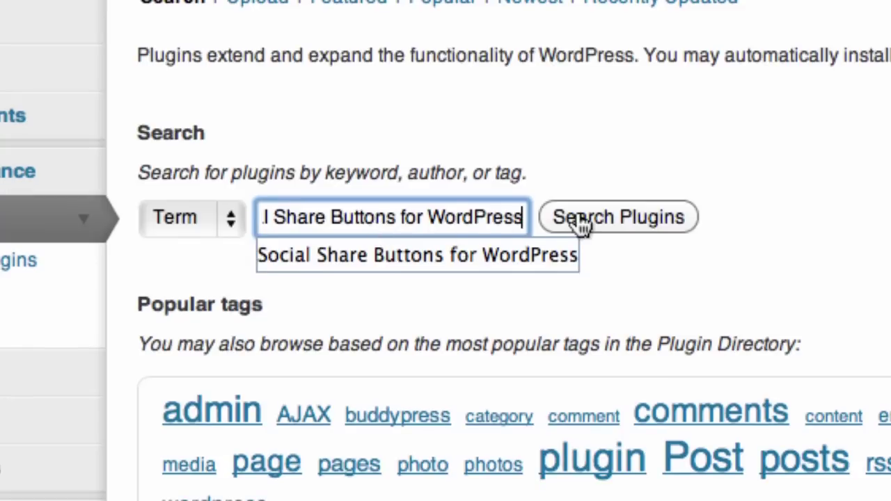
pyautogui.click(652, 168)
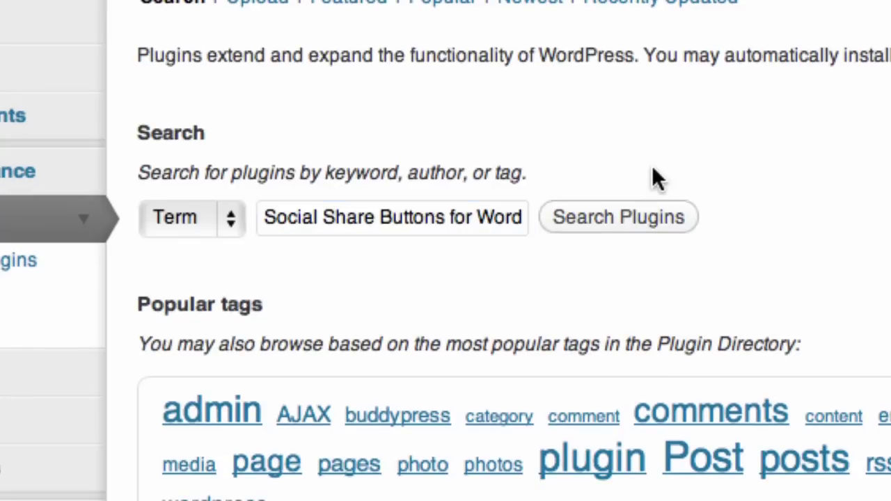
pyautogui.click(591, 233)
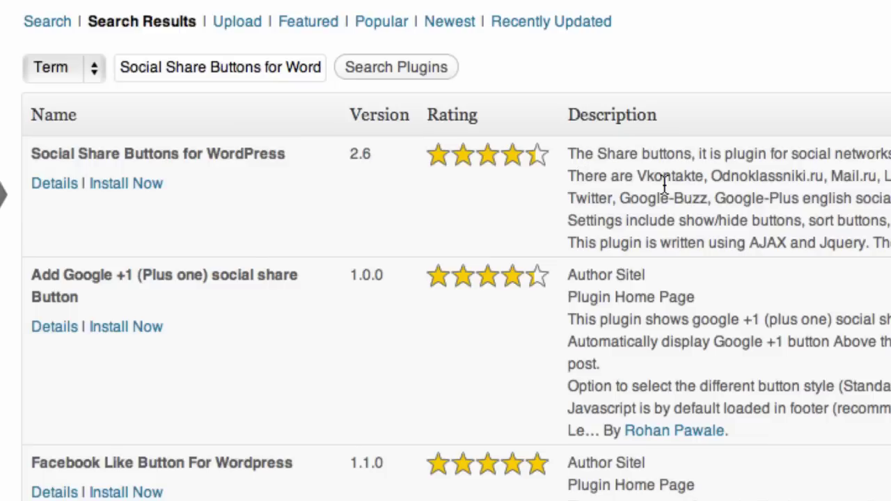
# Install the Social Share Buttons for WordPress 2.6 plugin from the search results and activate it
pyautogui.scroll(-5, 664, 182)
pyautogui.scroll(5, 666, 188)
pyautogui.click(115, 187)
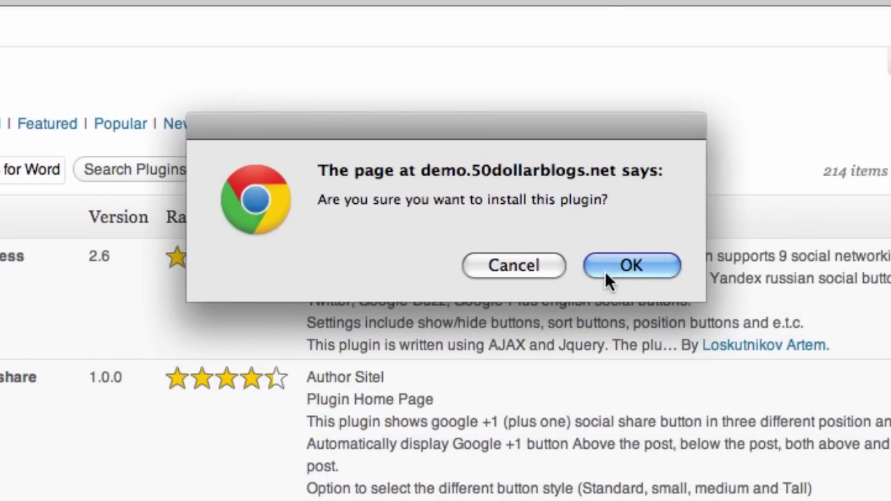
pyautogui.click(868, 171)
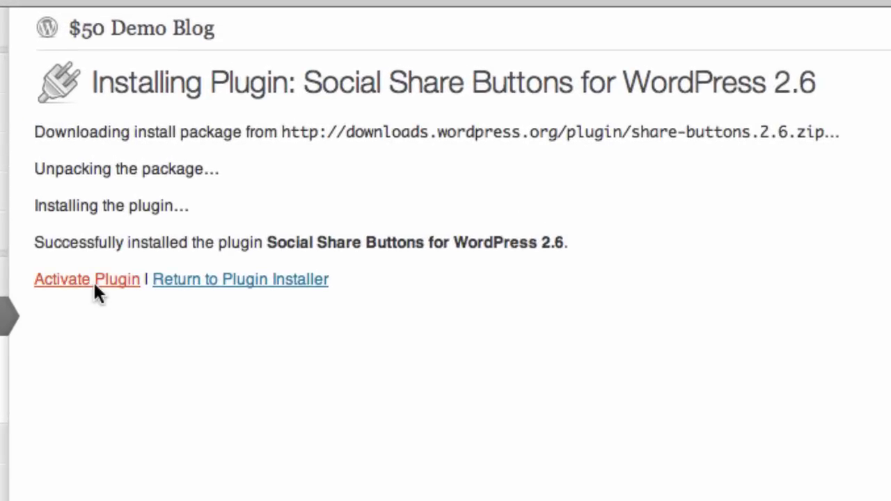
pyautogui.click(95, 281)
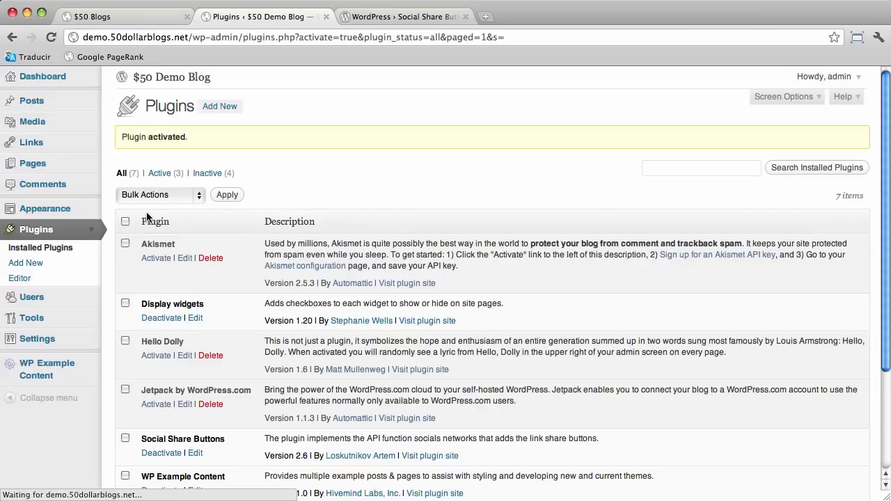
pyautogui.scroll(-3, 311, 188)
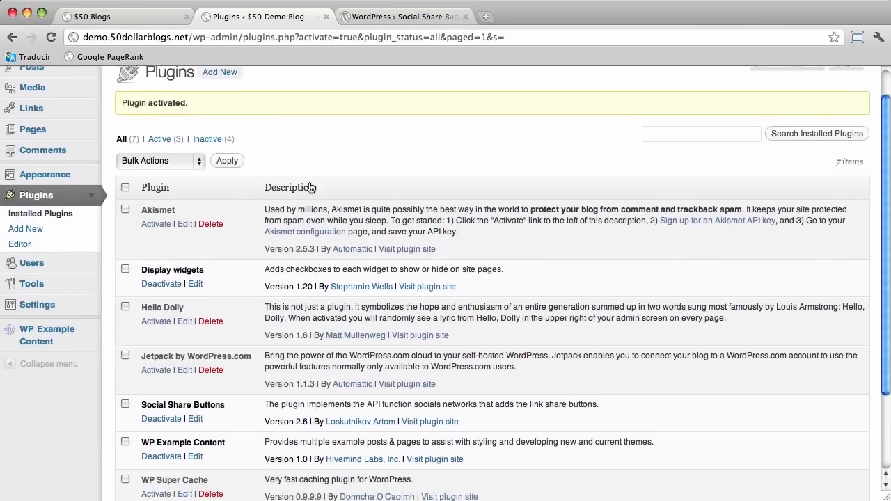
pyautogui.scroll(-1, 311, 188)
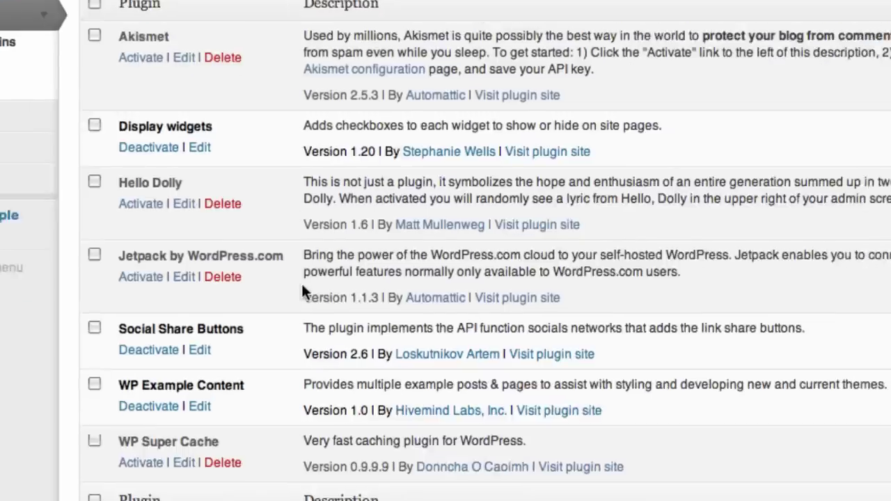
pyautogui.scroll(4, 263, 315)
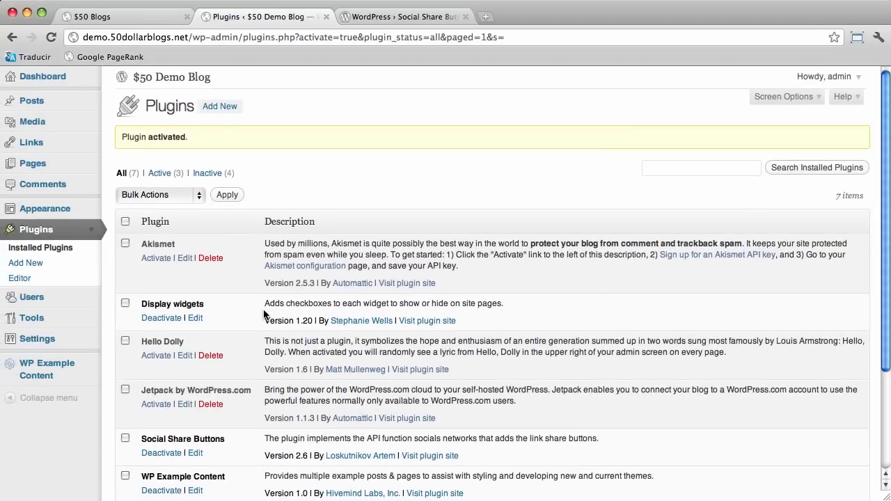
# Open the Links Post on the public blog and check the share buttons below the post text
pyautogui.click(183, 78)
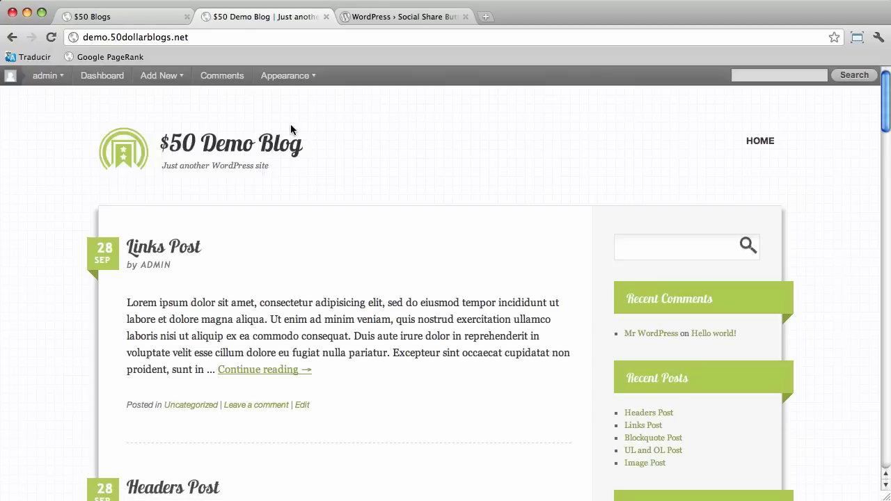
pyautogui.click(164, 247)
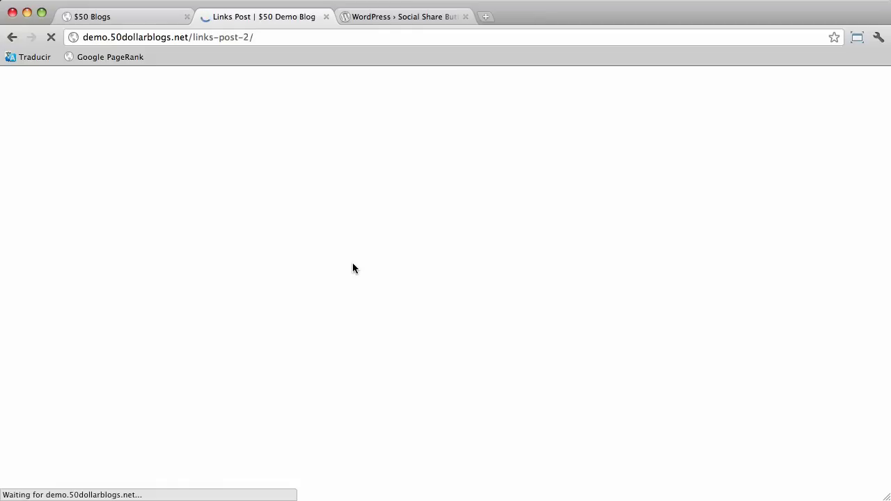
pyautogui.scroll(-1, 352, 268)
pyautogui.scroll(-3, 352, 262)
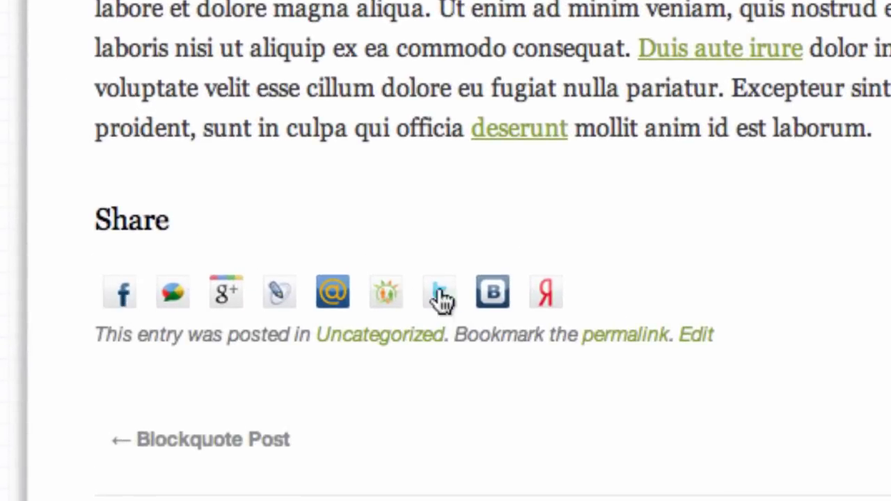
pyautogui.scroll(-1, 654, 317)
pyautogui.scroll(-3, 660, 312)
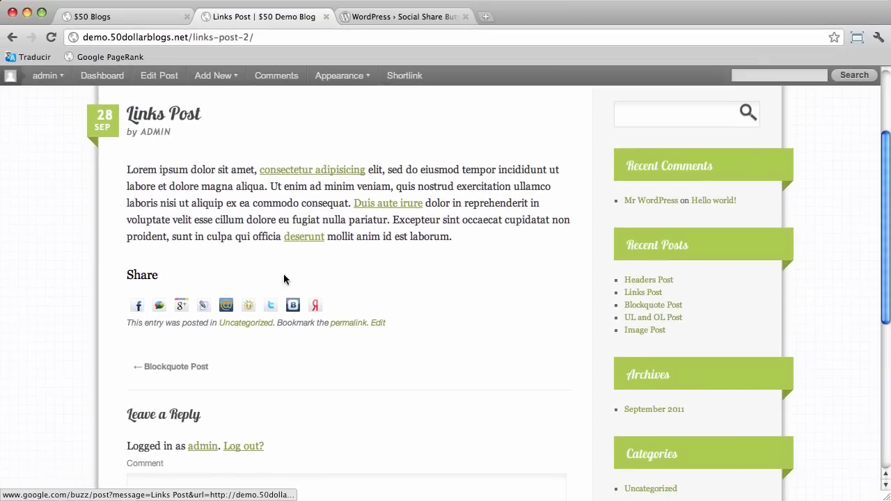
pyautogui.scroll(4, 324, 258)
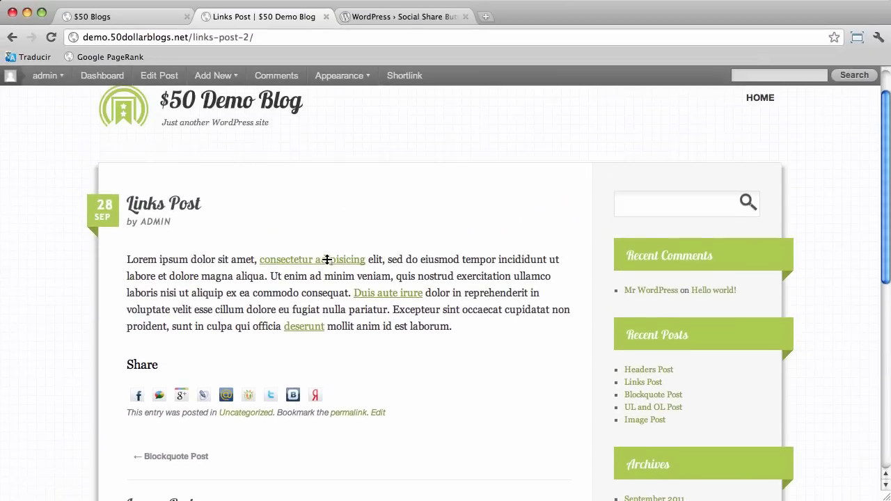
pyautogui.scroll(1, 328, 259)
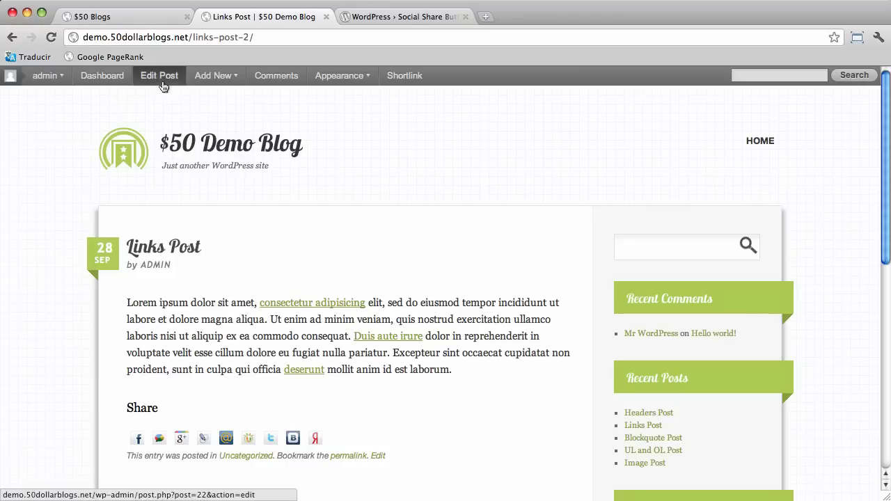
# Go to the blog's admin dashboard and open the Share Buttons settings page
pyautogui.click(110, 81)
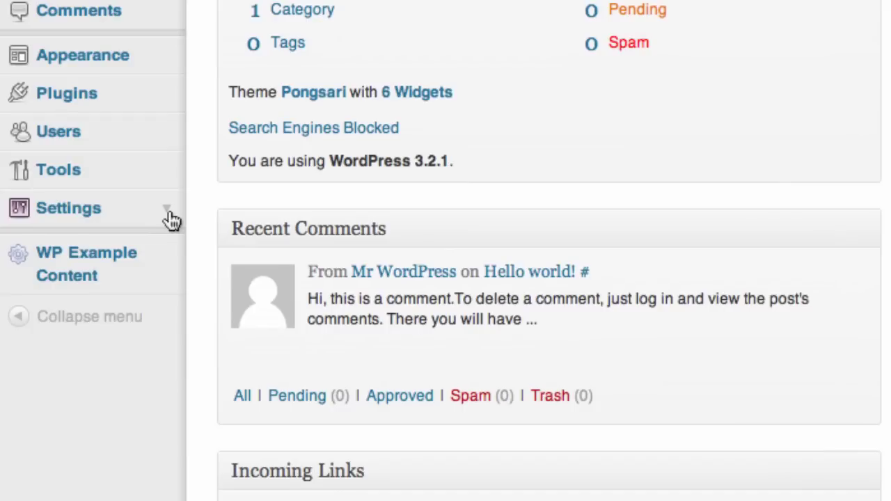
pyautogui.click(169, 174)
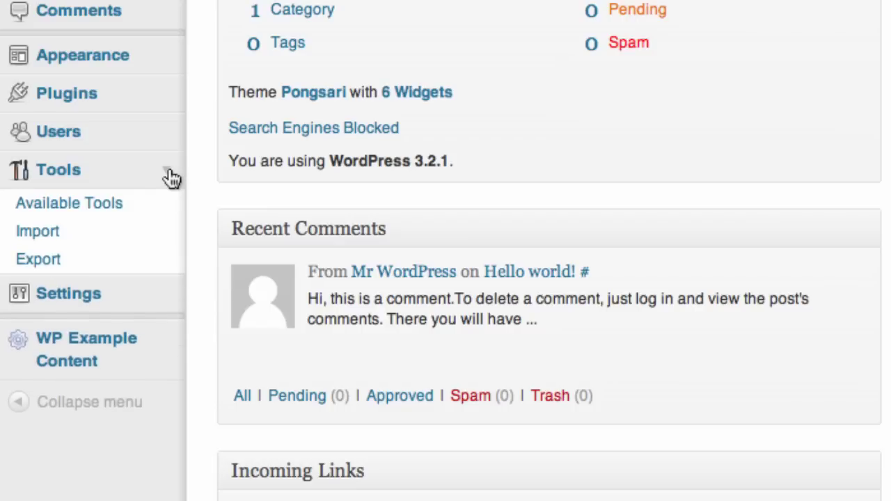
pyautogui.click(171, 174)
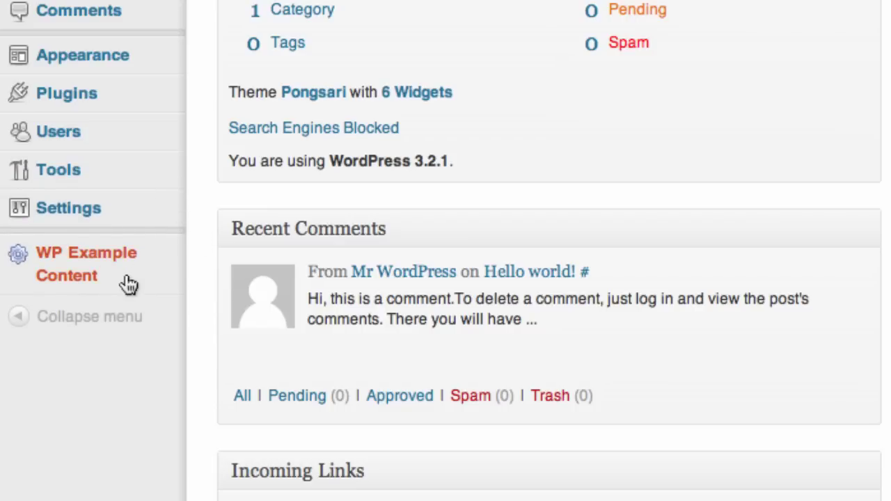
pyautogui.click(172, 213)
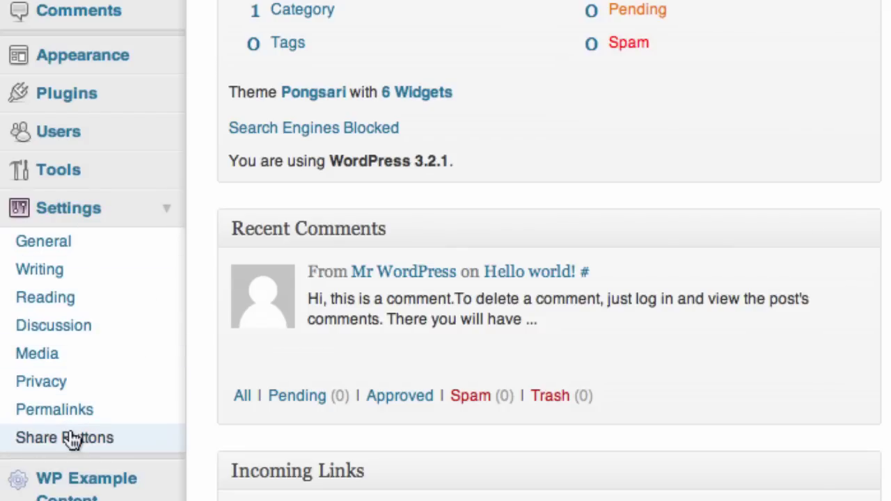
pyautogui.scroll(-3, 144, 417)
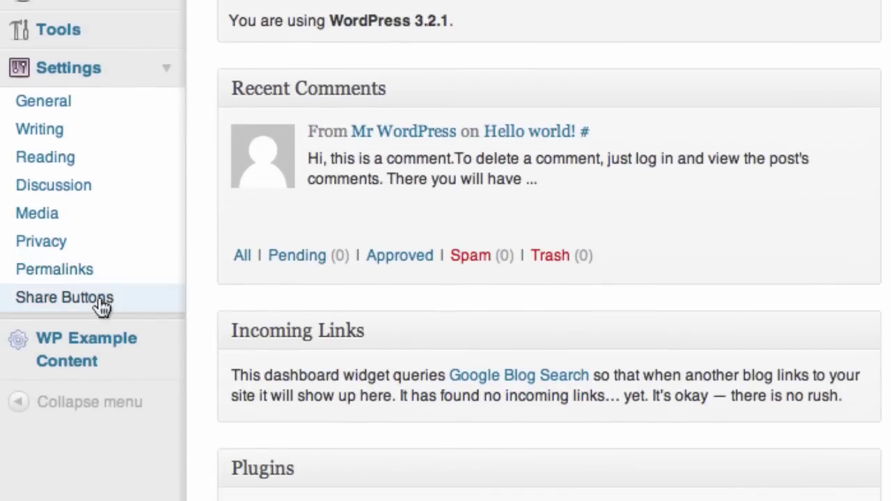
pyautogui.click(98, 297)
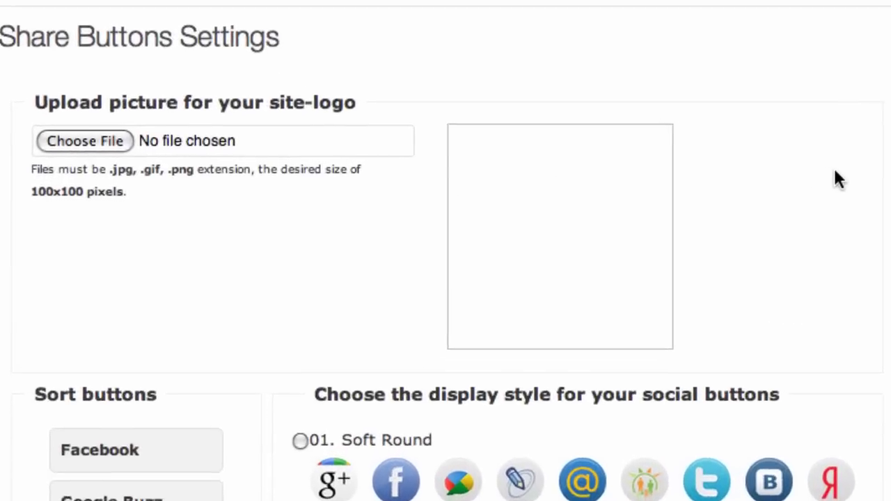
# Set the display style of the social buttons to 03. Classic
pyautogui.scroll(-5, 836, 178)
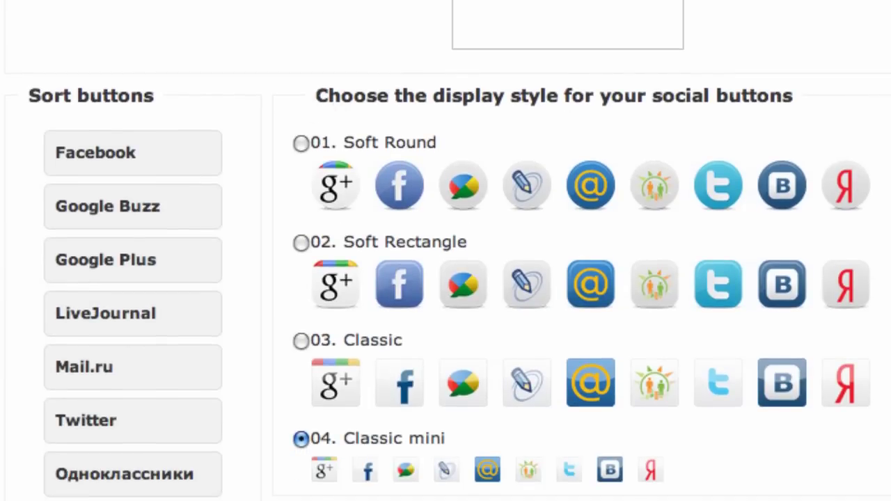
pyautogui.scroll(-2, 445, 257)
pyautogui.scroll(1, 446, 258)
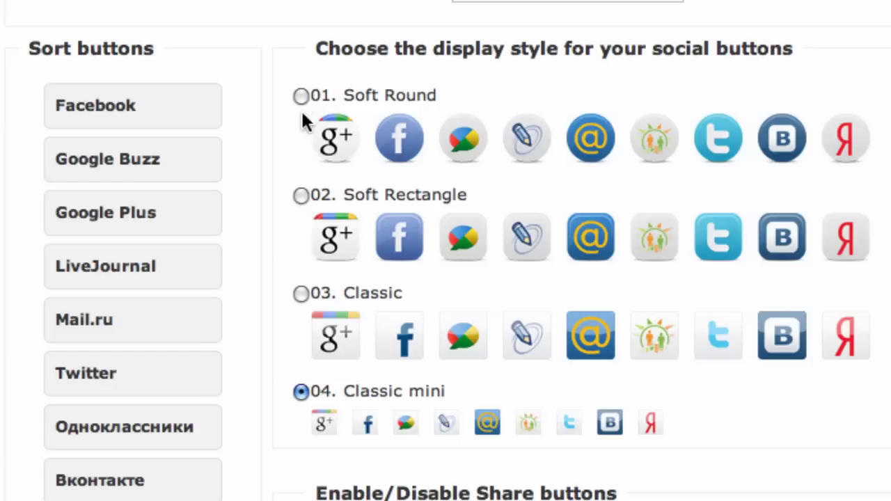
pyautogui.click(300, 195)
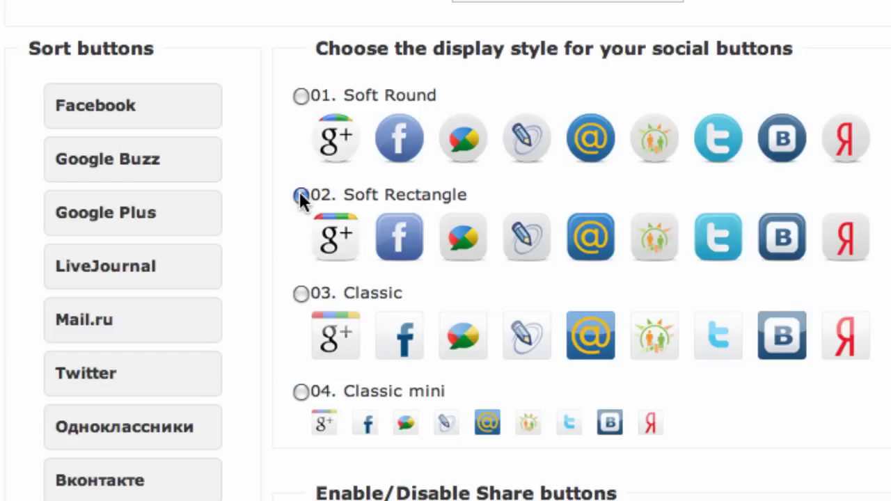
pyautogui.click(301, 293)
# Disable the Google Buzz, LiveJournal, Mail.ru, Odnoklassniki, Vkontakte and Yandex share buttons, keeping Facebook, Google Plus and Twitter enabled
pyautogui.scroll(-5, 276, 312)
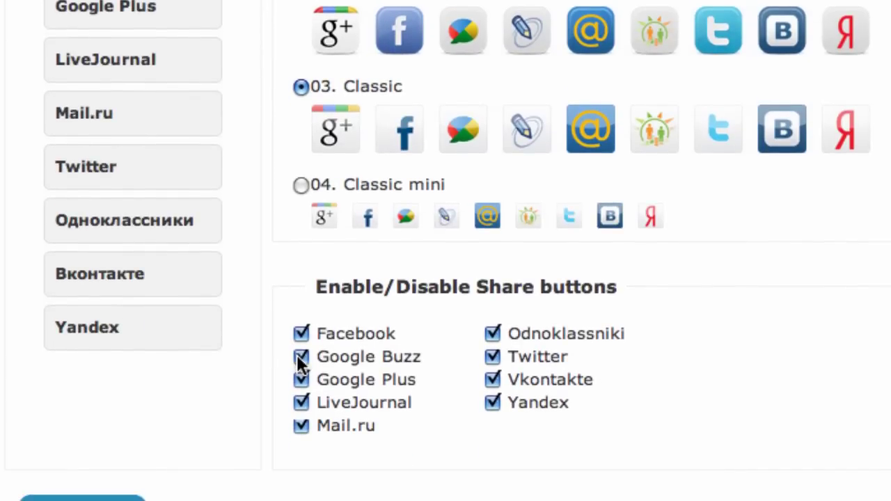
pyautogui.click(300, 404)
pyautogui.click(488, 377)
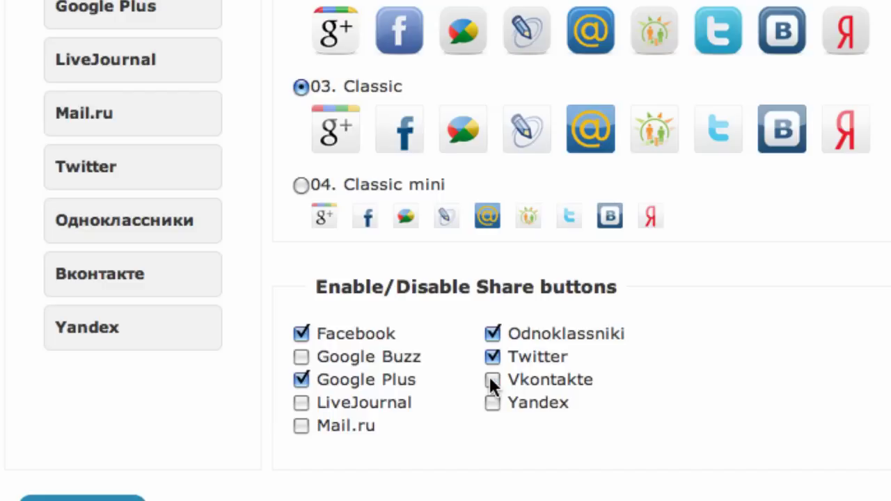
pyautogui.click(492, 334)
# Set the bottom margin of the share button block to 25
pyautogui.scroll(-1, 684, 358)
pyautogui.scroll(-2, 683, 358)
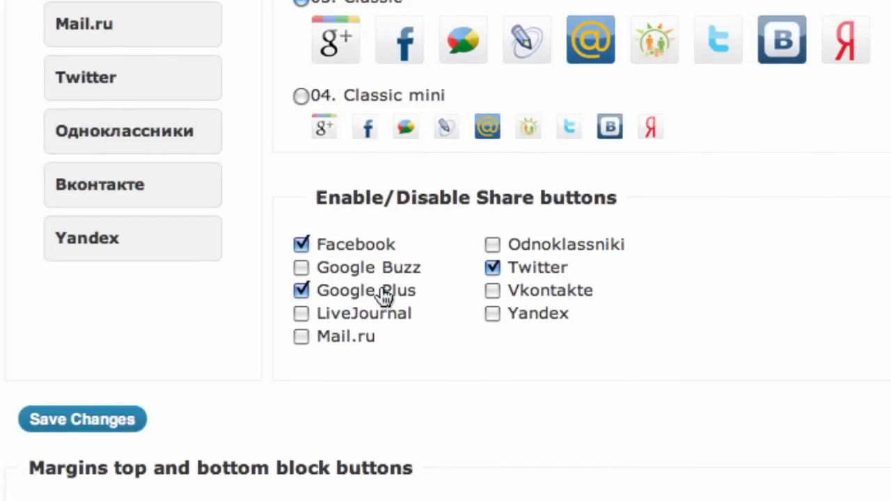
pyautogui.scroll(-4, 519, 303)
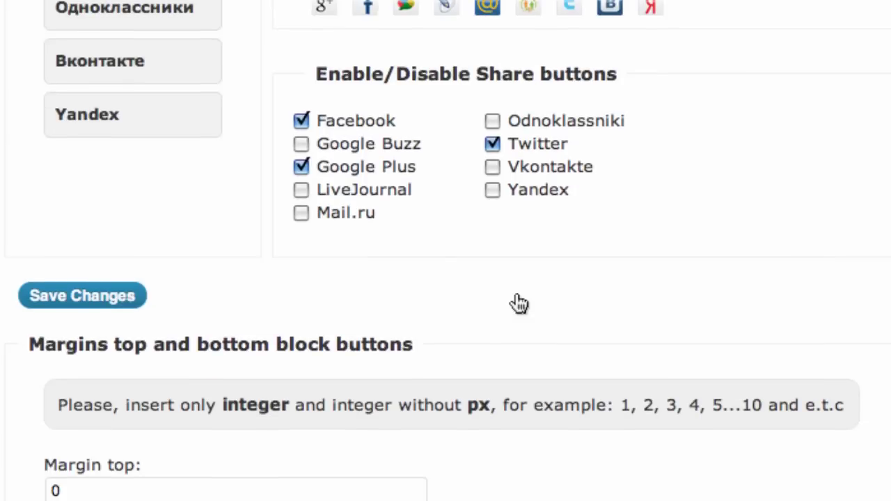
pyautogui.scroll(-2, 518, 303)
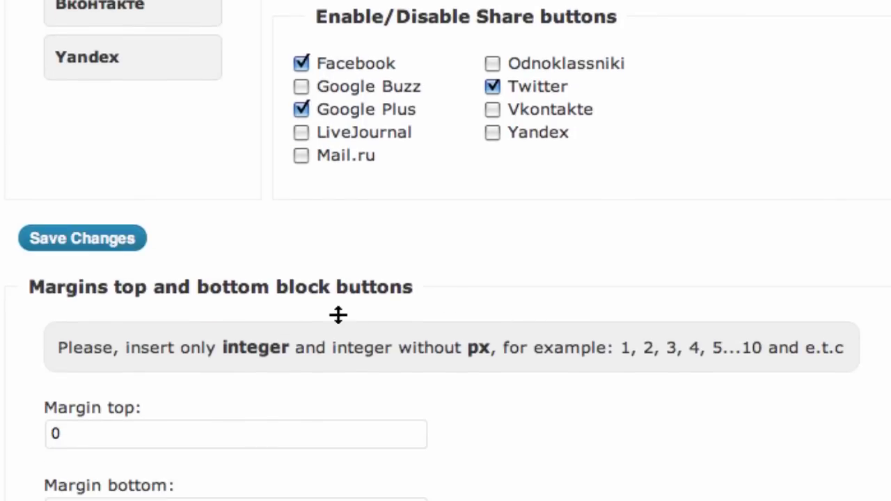
pyautogui.scroll(-4, 338, 312)
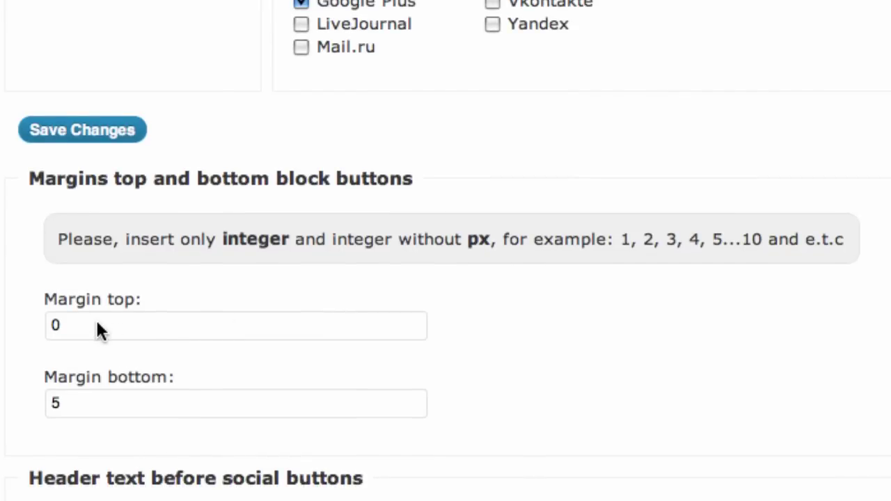
pyautogui.scroll(-1, 98, 327)
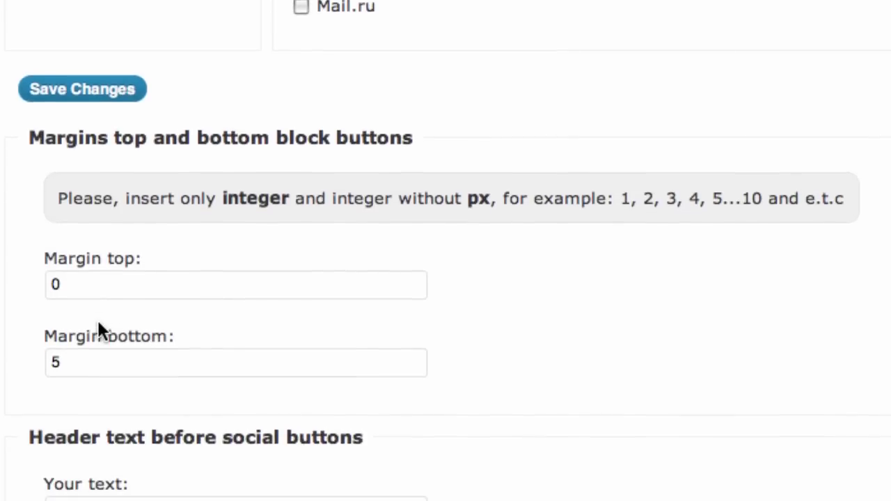
pyautogui.click(55, 362)
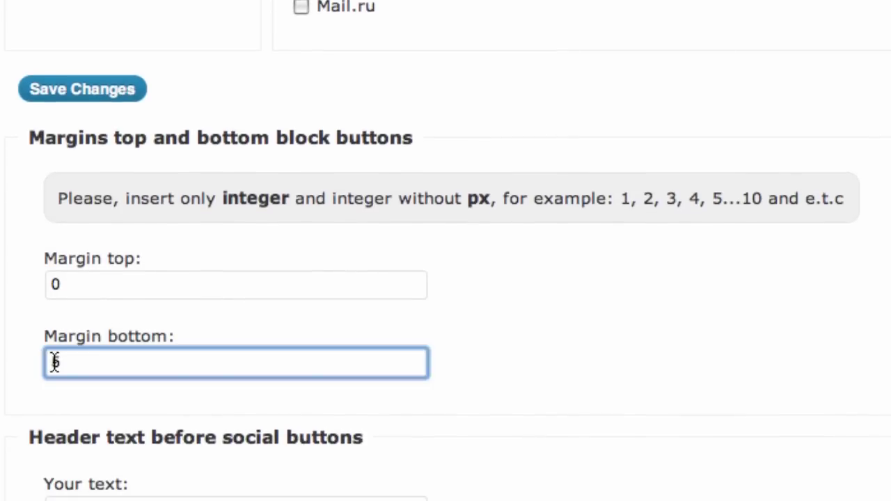
pyautogui.write('2')
pyautogui.click(200, 314)
# Remove the header text shown before the social buttons, leaving it empty
pyautogui.scroll(-2, 201, 315)
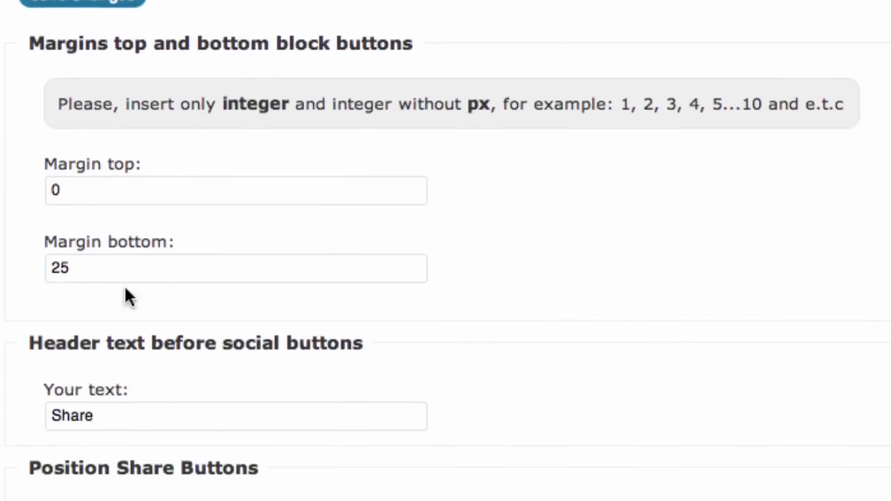
pyautogui.scroll(-2, 143, 334)
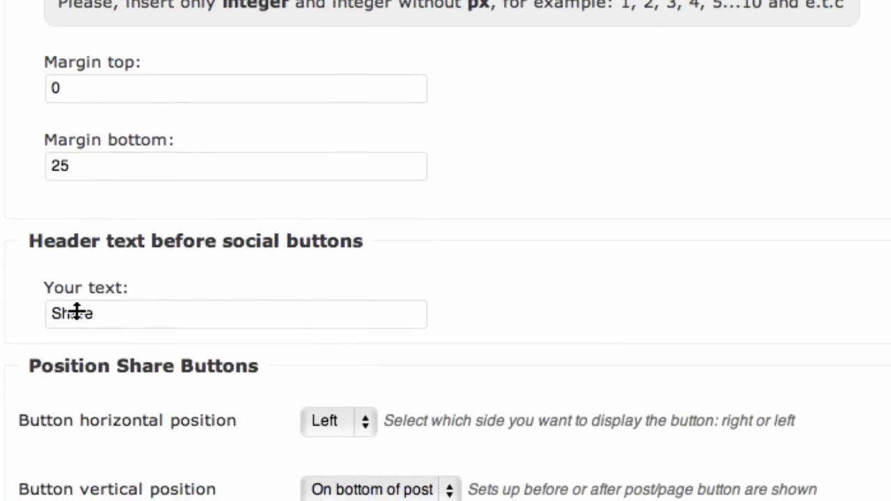
pyautogui.moveTo(125, 314); pyautogui.dragTo(36, 314)
pyautogui.press('BackSpace')
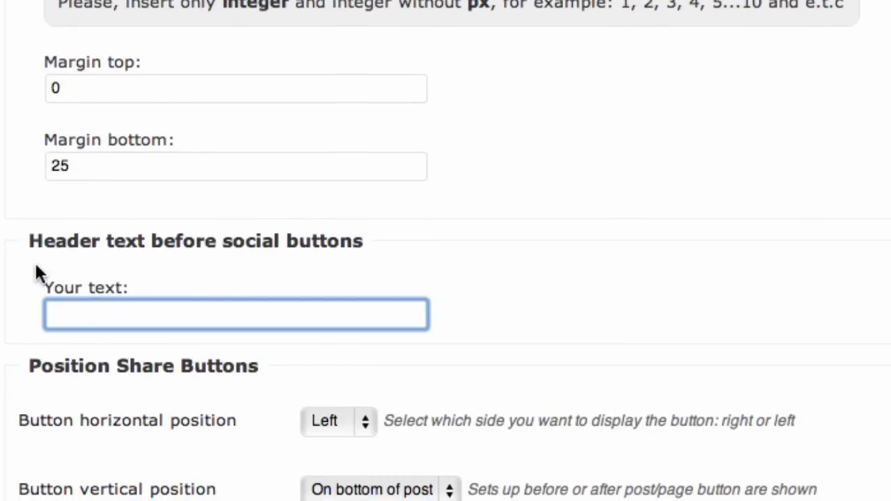
pyautogui.click(2, 285)
pyautogui.scroll(-2, 2, 285)
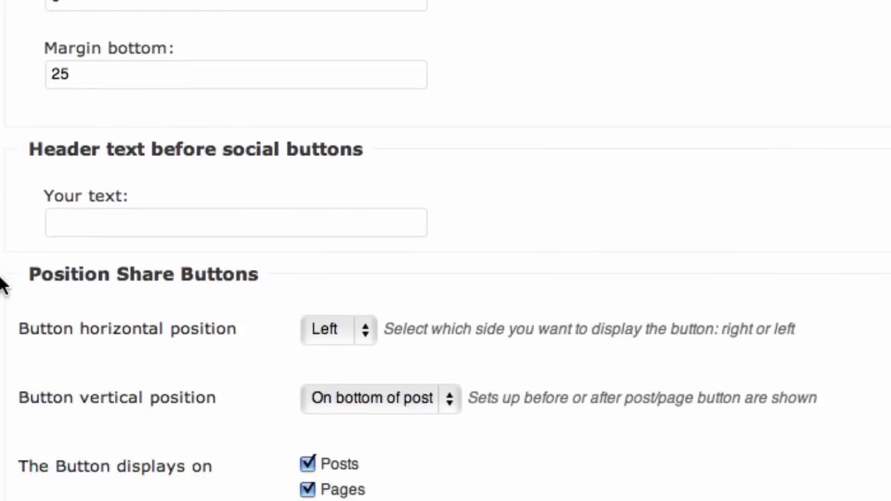
pyautogui.scroll(-5, 89, 238)
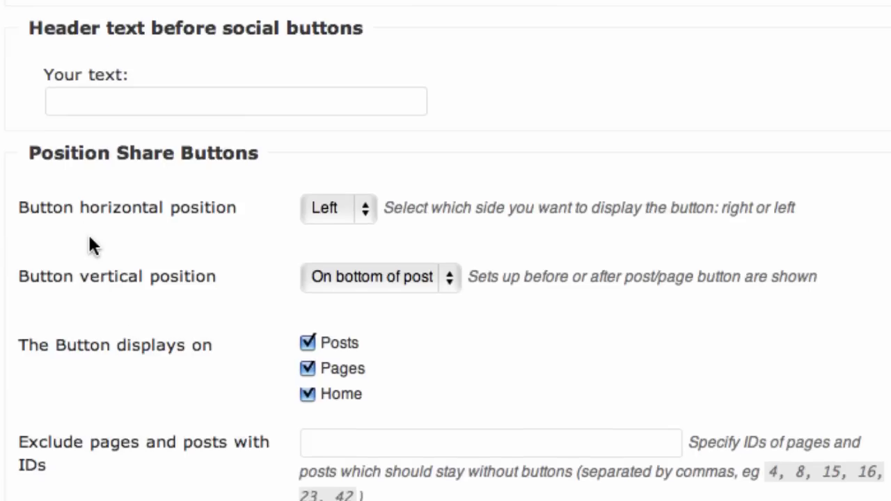
pyautogui.scroll(-5, 89, 238)
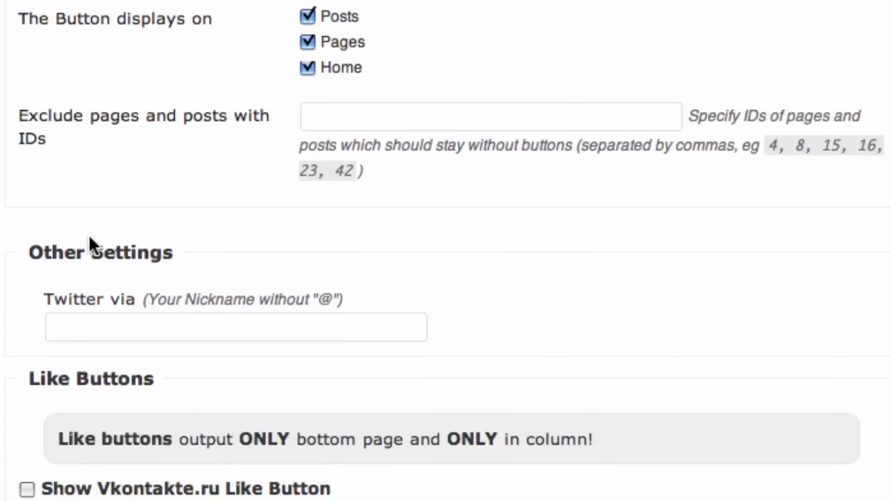
pyautogui.click(107, 321)
pyautogui.write('@')
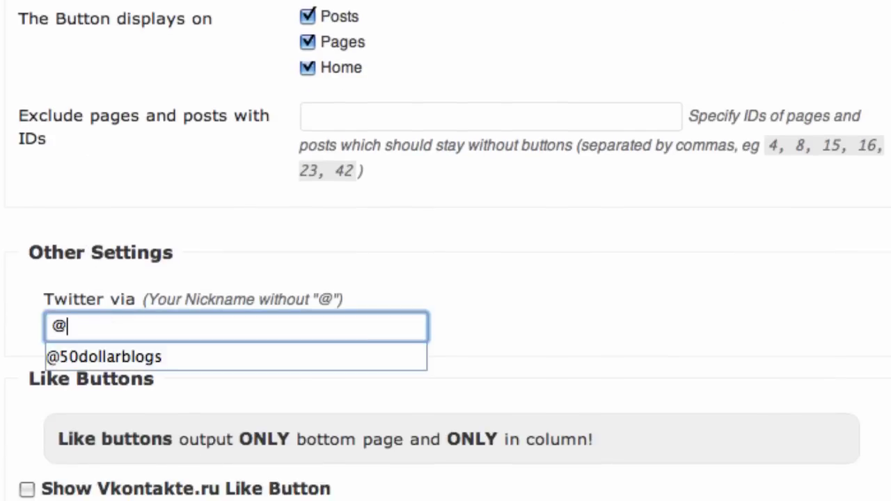
pyautogui.write('50')
pyautogui.press('Down')
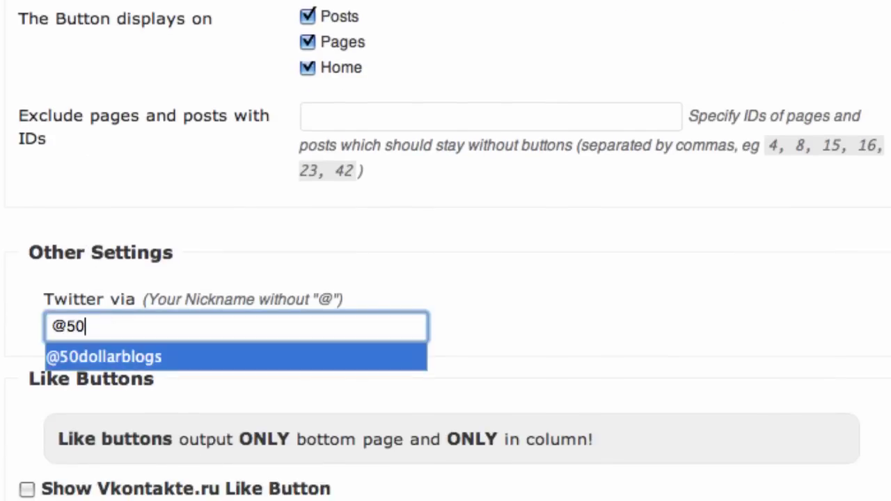
pyautogui.press('Tab')
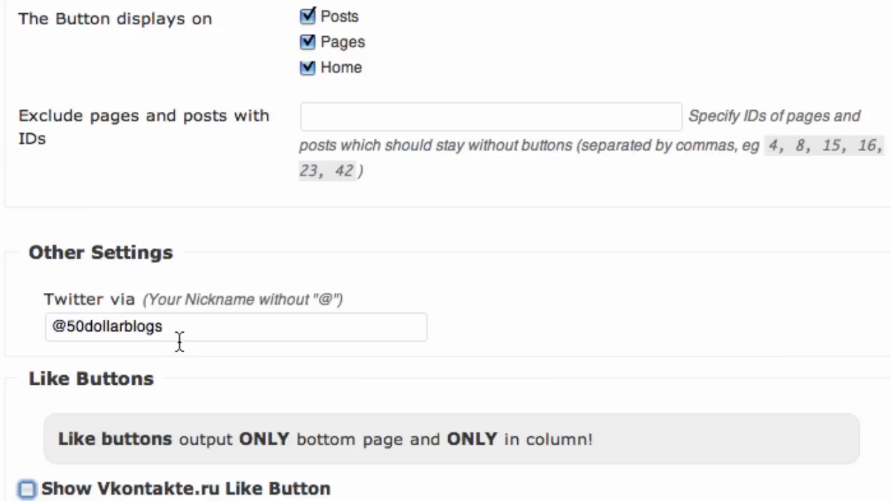
pyautogui.click(179, 340)
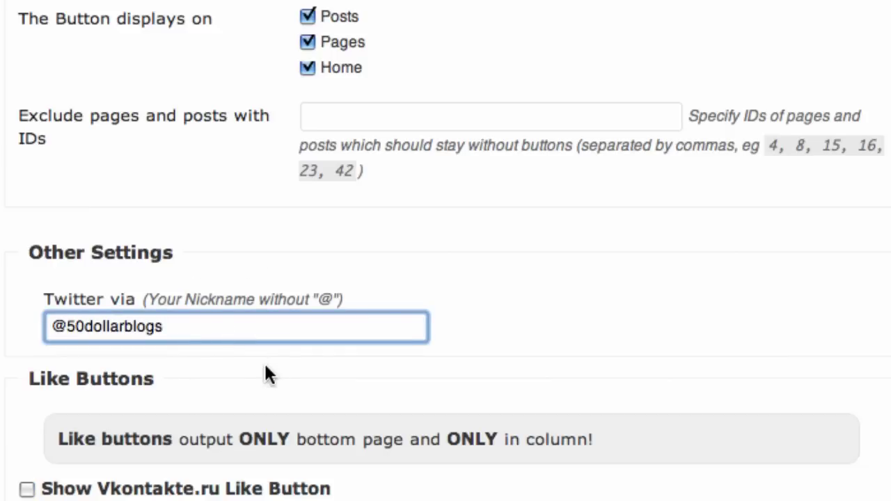
# Enable the Facebook Like Button and review its layout, size, verb and color options
pyautogui.scroll(-2, 431, 368)
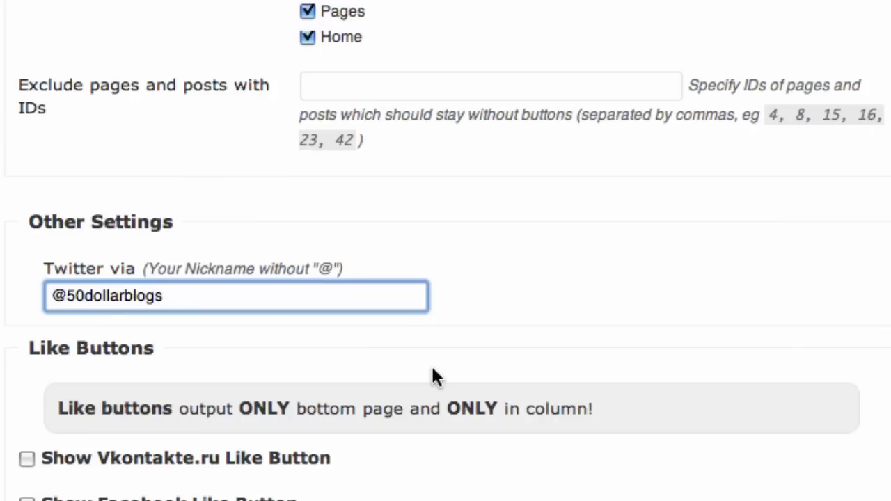
pyautogui.click(27, 498)
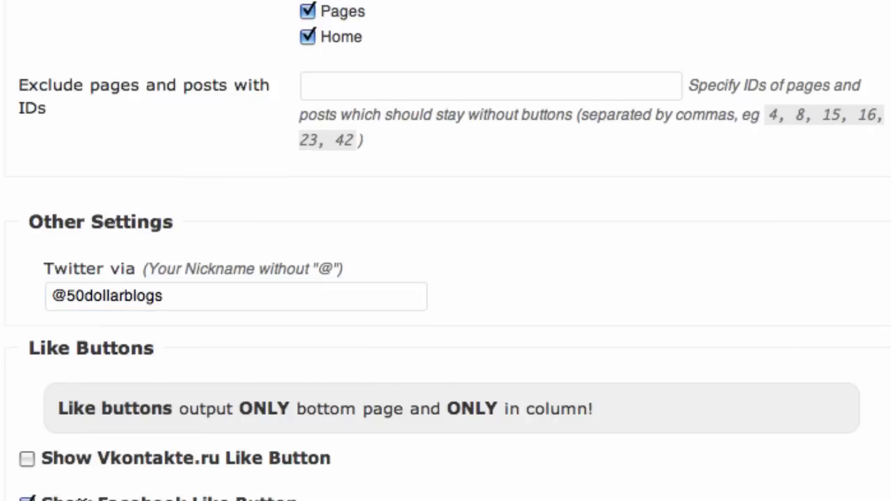
pyautogui.scroll(-6, 167, 487)
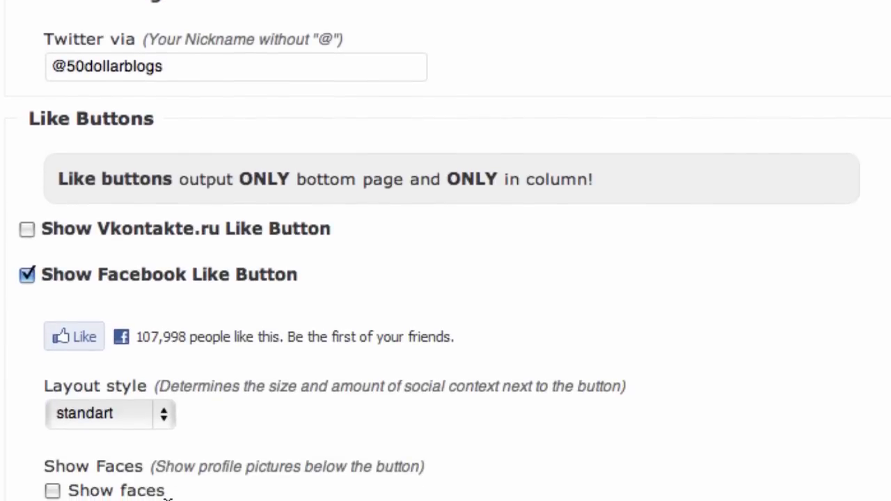
pyautogui.scroll(-8, 167, 498)
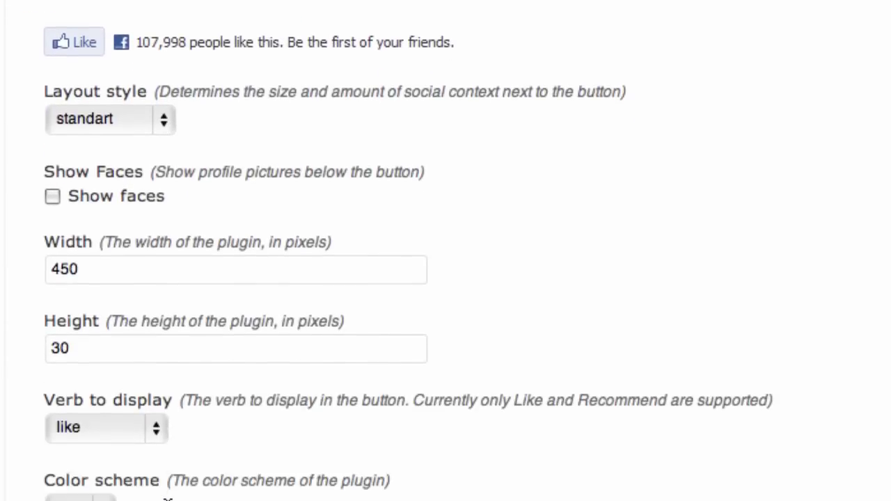
# Disable the regular Facebook share button and save the share button settings
pyautogui.scroll(20, 167, 498)
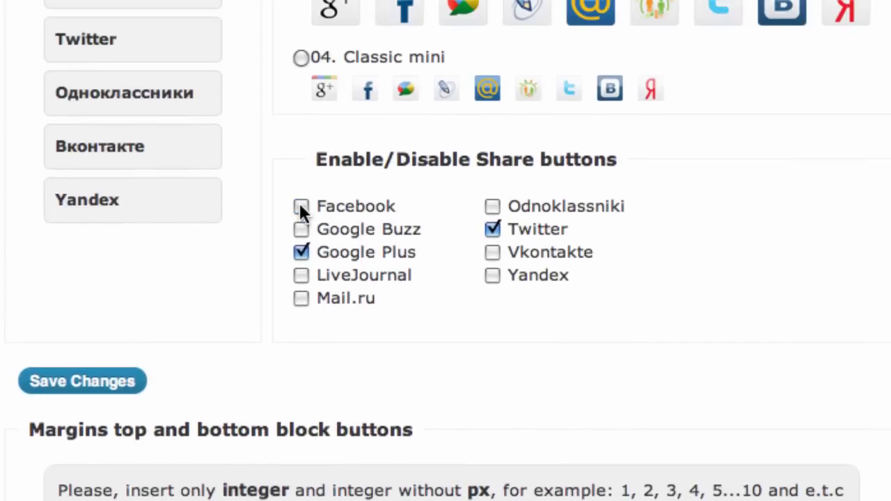
pyautogui.scroll(-20, 391, 430)
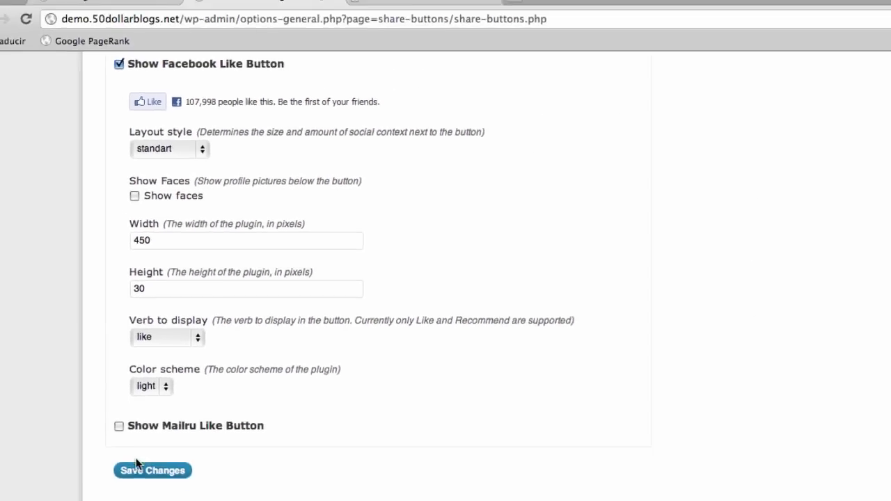
pyautogui.click(162, 441)
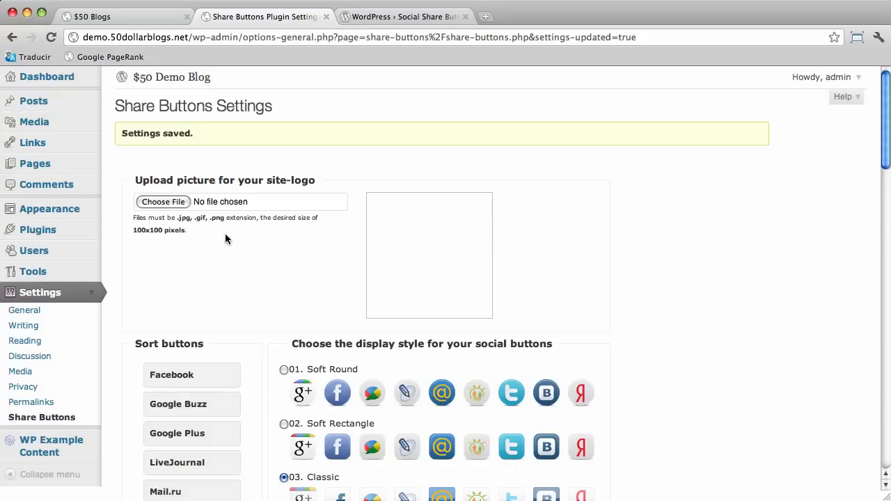
# Open the Links Post on the demo blog and examine the share and Like buttons below its text
pyautogui.click(183, 77)
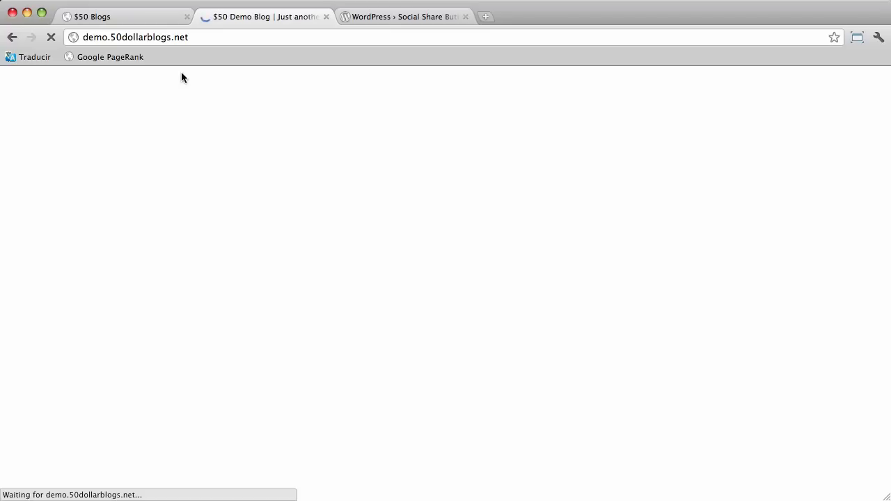
pyautogui.click(170, 251)
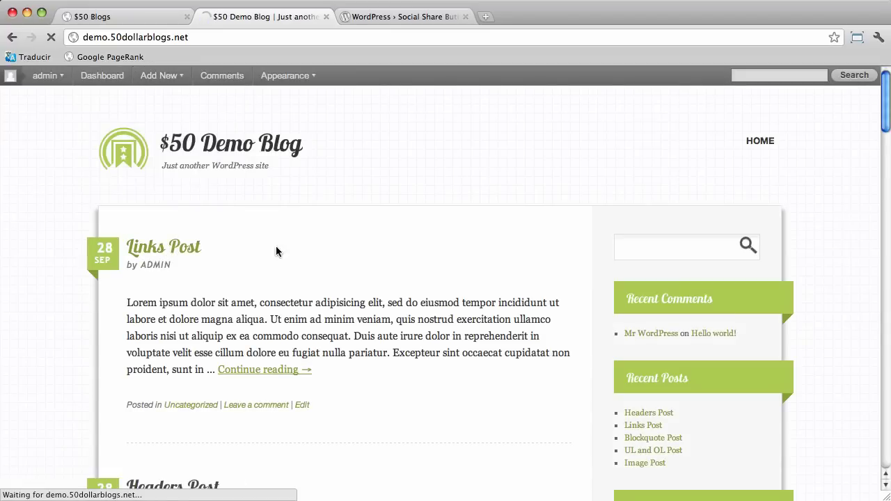
pyautogui.scroll(-3, 383, 241)
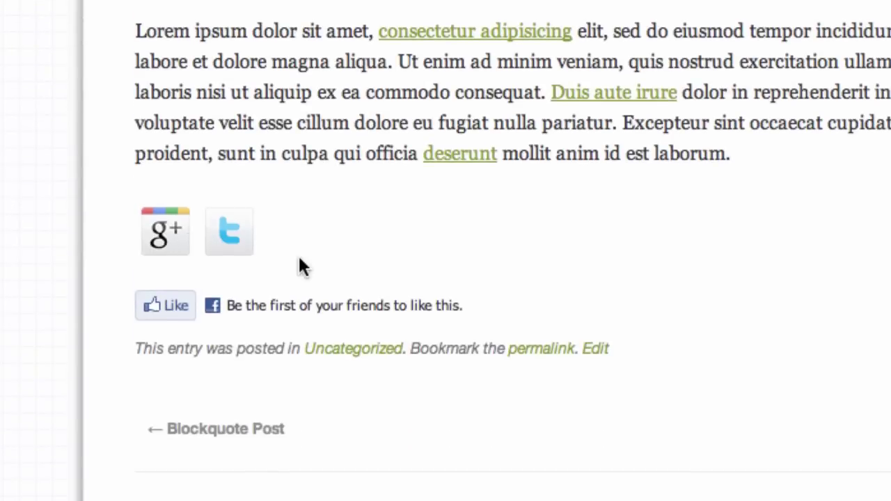
pyautogui.scroll(2, 302, 211)
# Open the Twitter share window from the Links Post, inspect the via mention in the tweet text, and close it
pyautogui.click(237, 348)
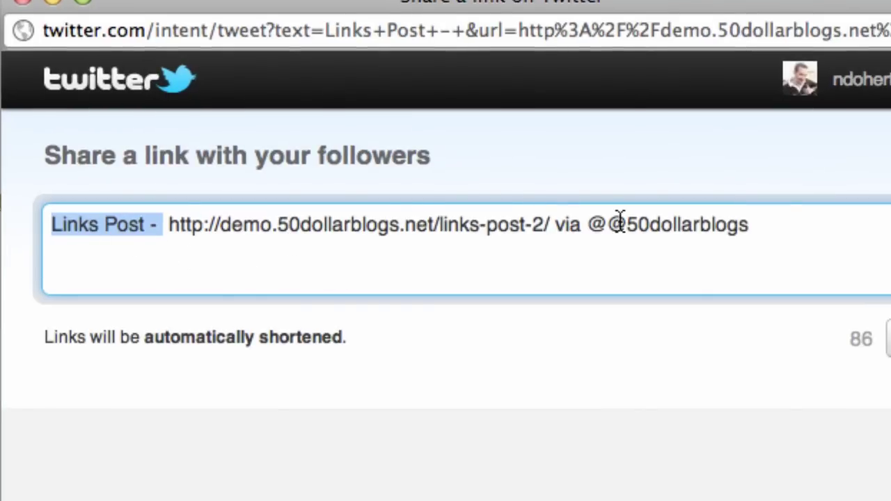
pyautogui.moveTo(608, 224); pyautogui.dragTo(627, 231)
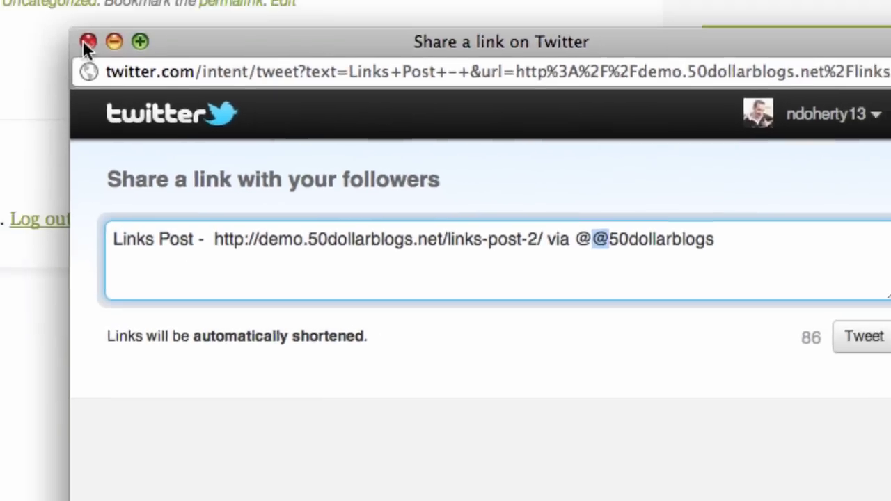
pyautogui.click(21, 2)
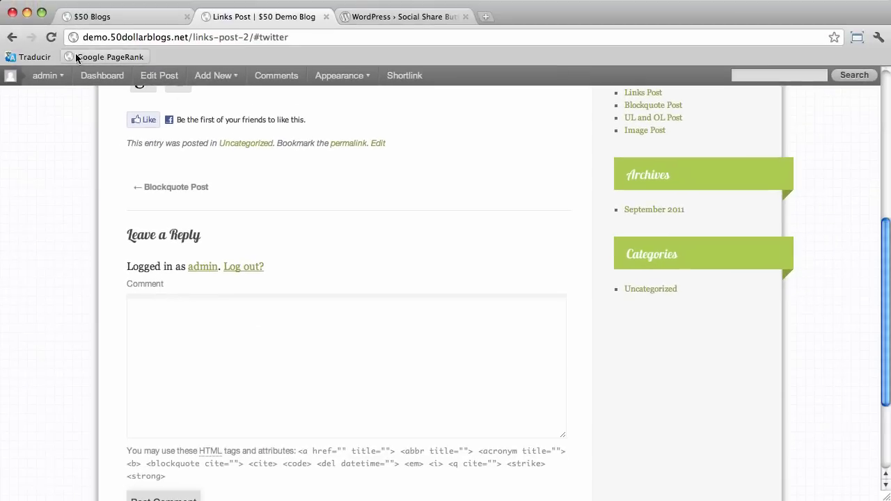
# In the Share Buttons settings, change the Twitter via nickname to 50dollarblogs without the @ sign and save the changes
pyautogui.click(93, 71)
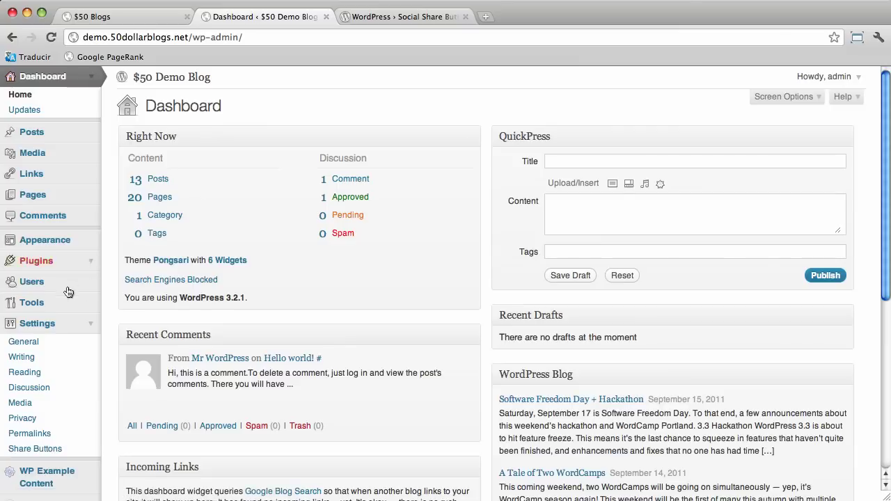
pyautogui.click(33, 451)
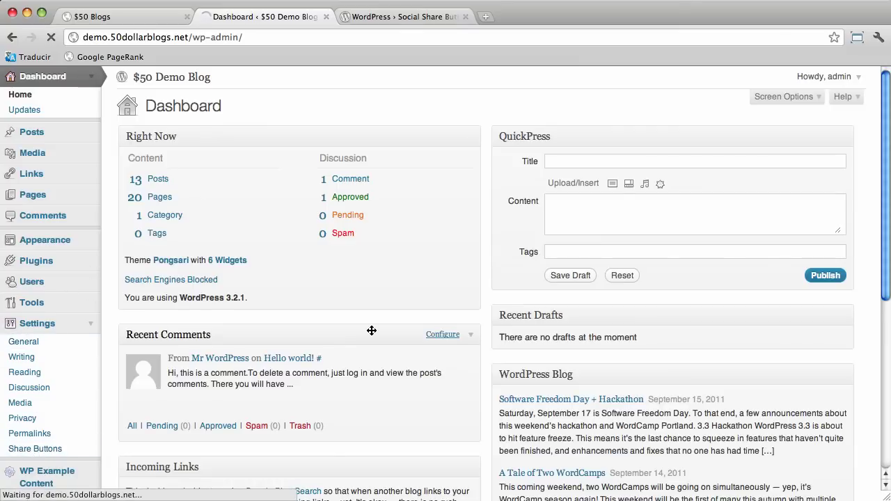
pyautogui.scroll(-10, 371, 330)
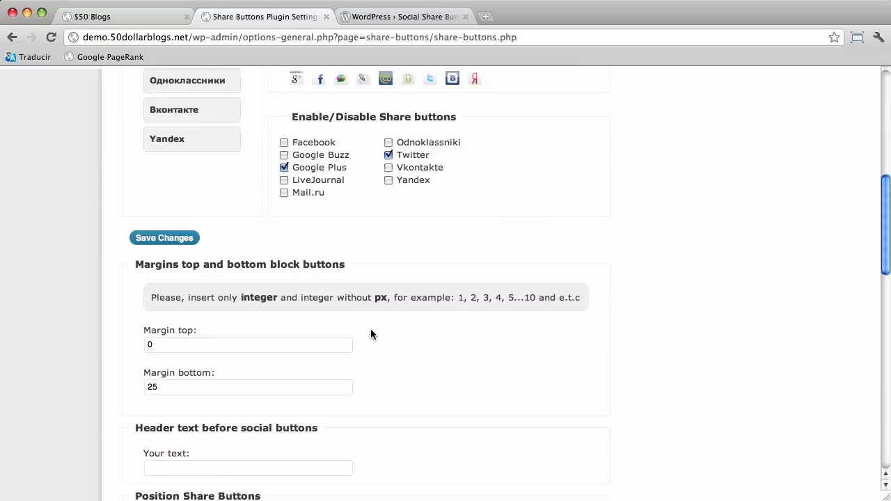
pyautogui.scroll(-5, 371, 334)
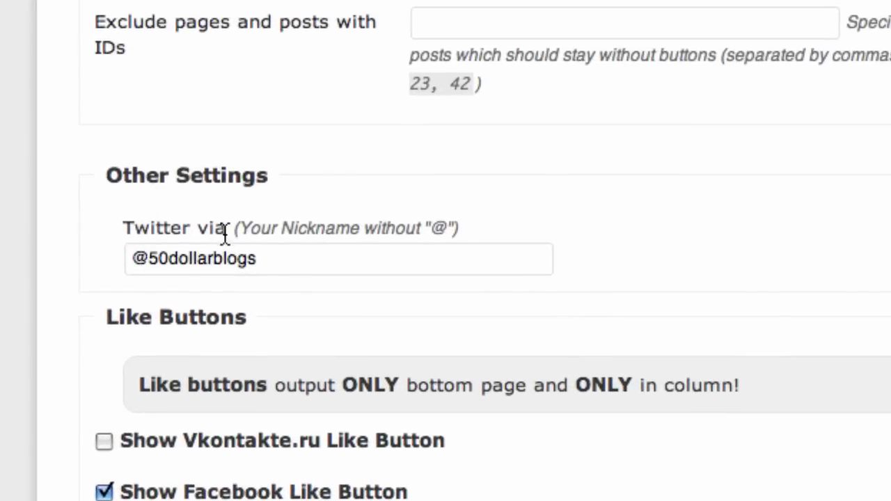
pyautogui.click(140, 262)
pyautogui.press('BackSpace')
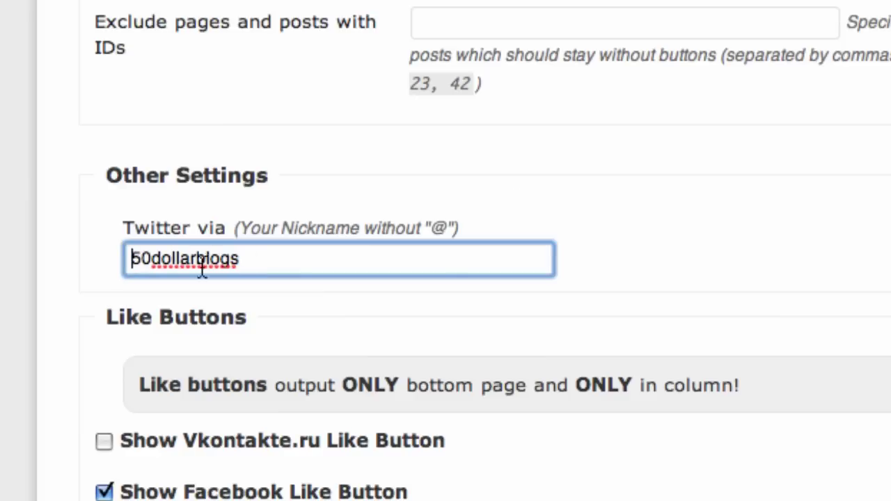
pyautogui.click(673, 204)
pyautogui.scroll(-10, 672, 205)
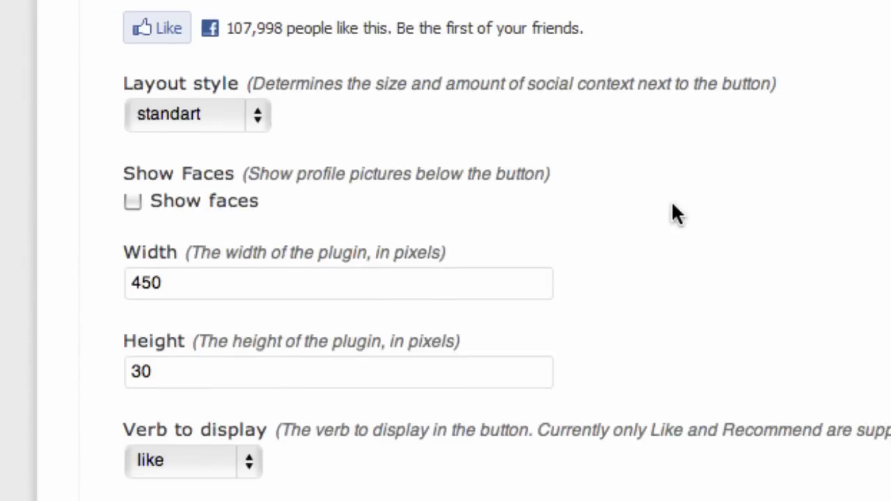
pyautogui.click(175, 443)
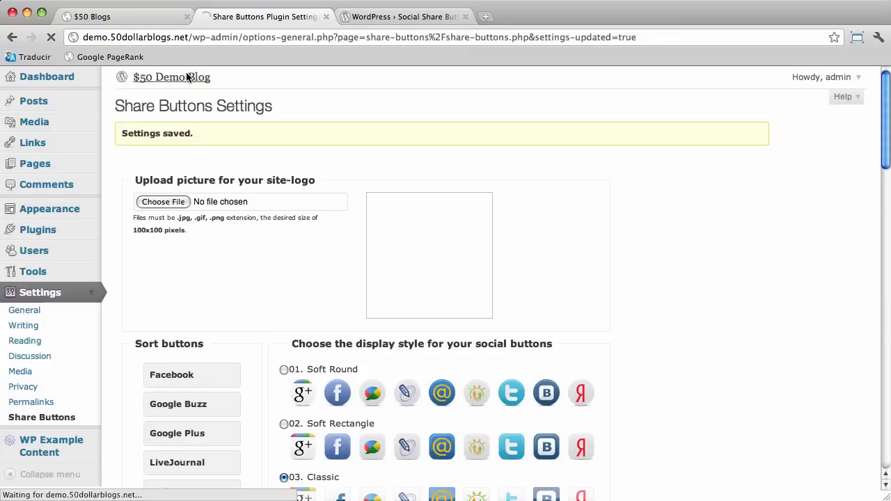
# Reopen the Links Post on the blog and launch its Twitter share window to check the via mention
pyautogui.click(205, 77)
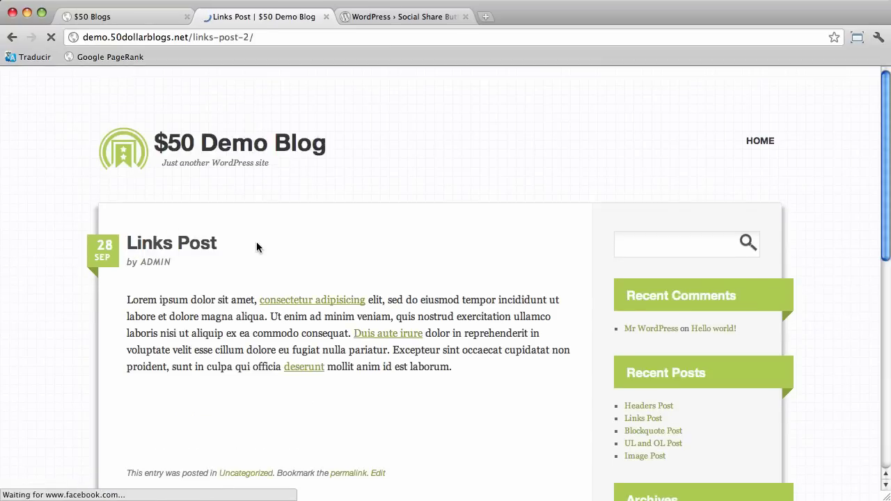
pyautogui.scroll(-4, 256, 247)
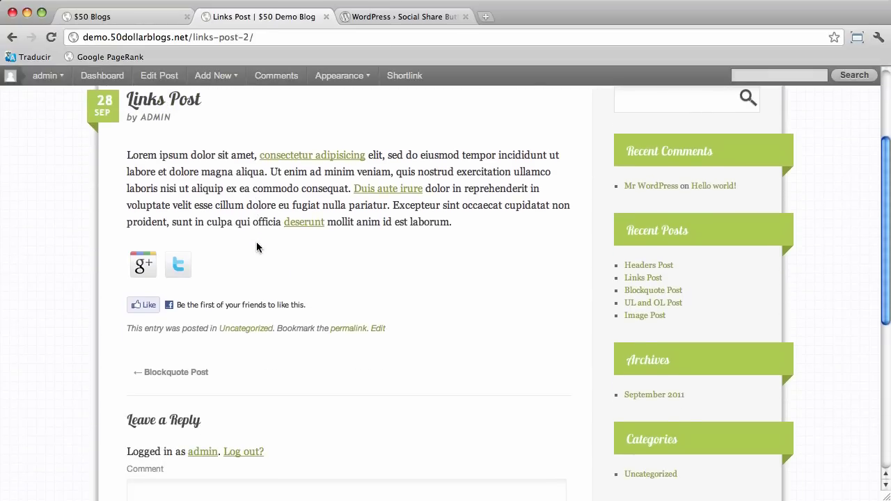
pyautogui.click(179, 264)
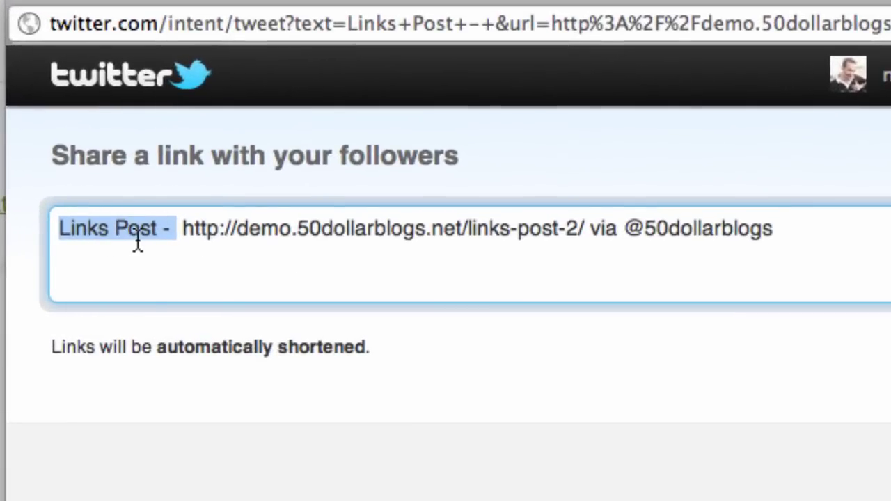
# Add "Check out this great post -->" before the post title in the tweet text, and close the share window without tweeting
pyautogui.click(207, 234)
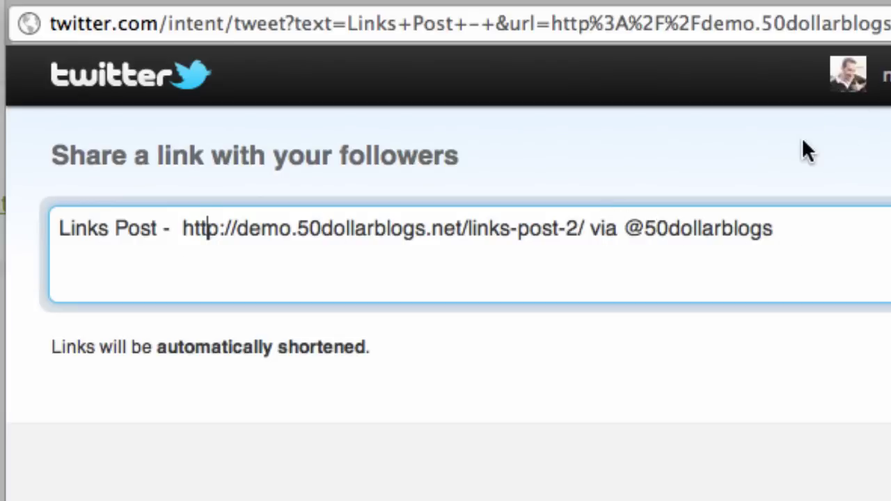
pyautogui.click(58, 228)
pyautogui.write('Check out ')
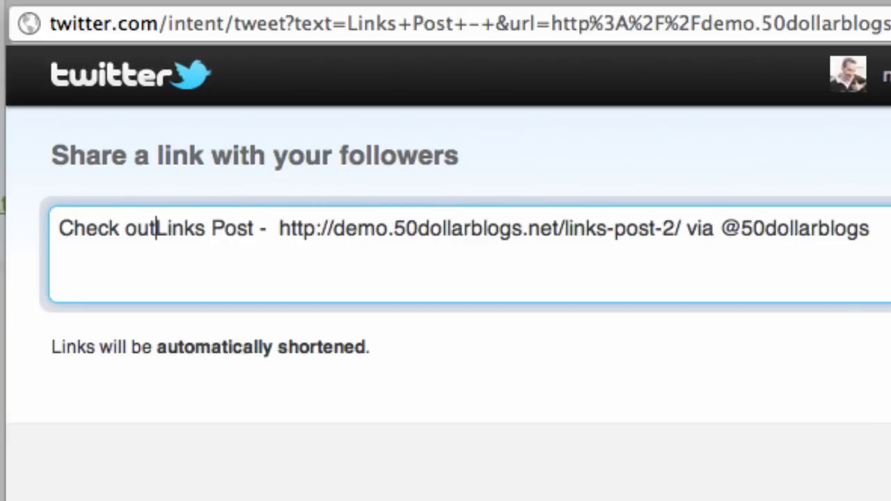
pyautogui.write('this great ')
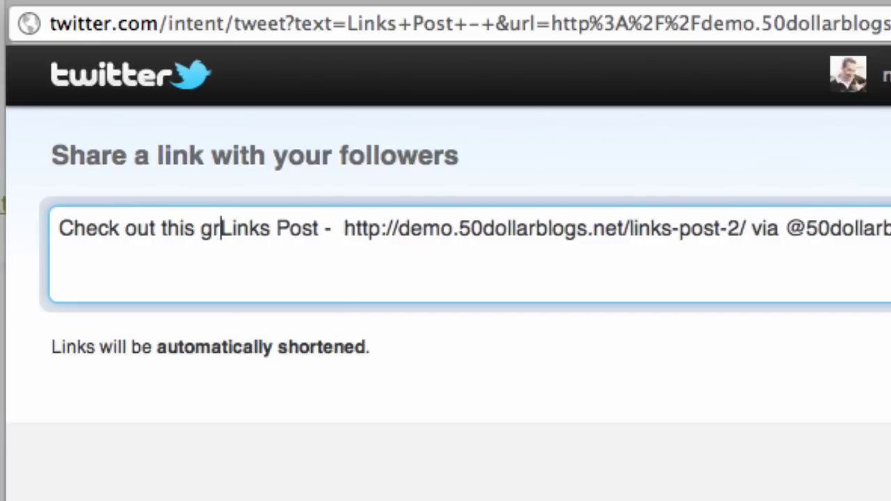
pyautogui.write('post')
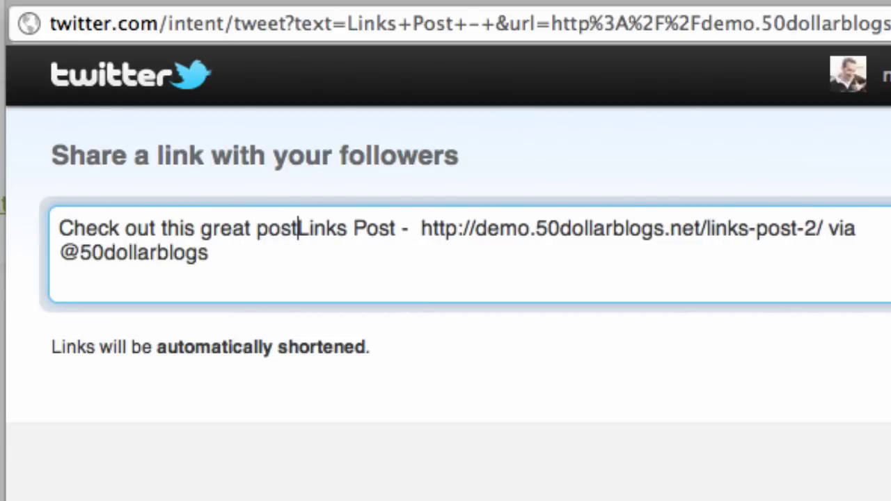
pyautogui.write(' -->')
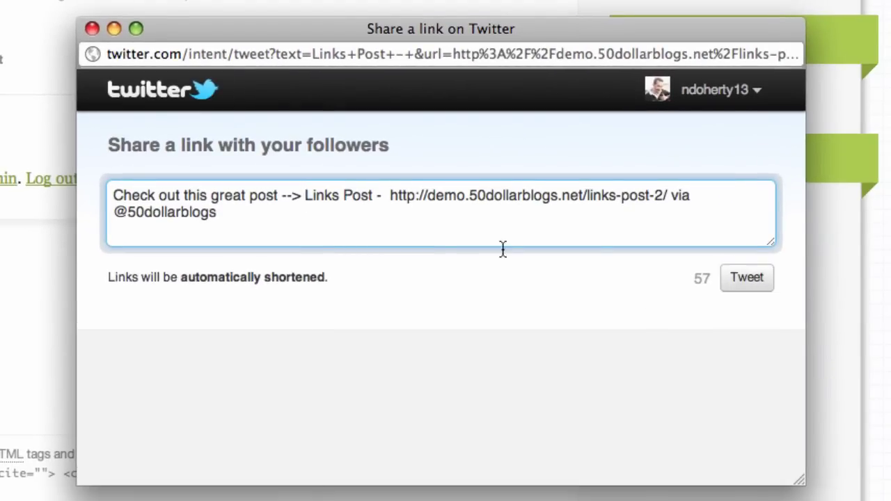
pyautogui.click(91, 27)
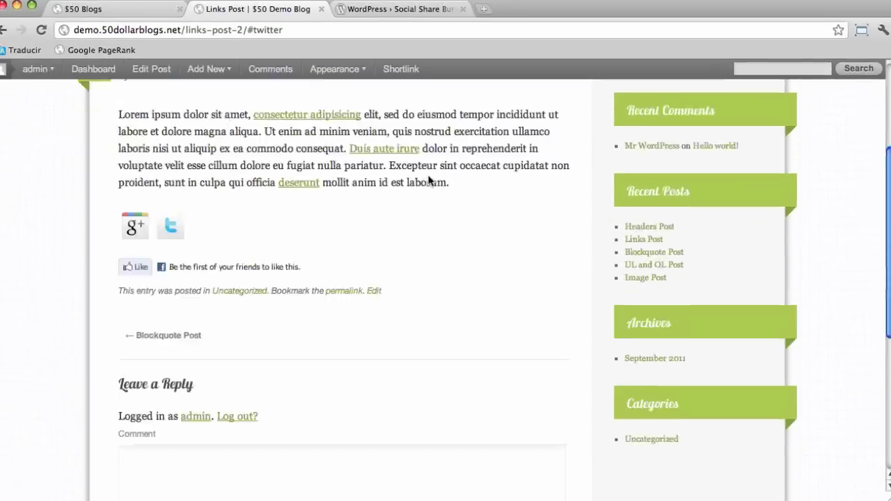
pyautogui.scroll(4, 431, 184)
pyautogui.scroll(2, 430, 184)
pyautogui.scroll(-3, 431, 185)
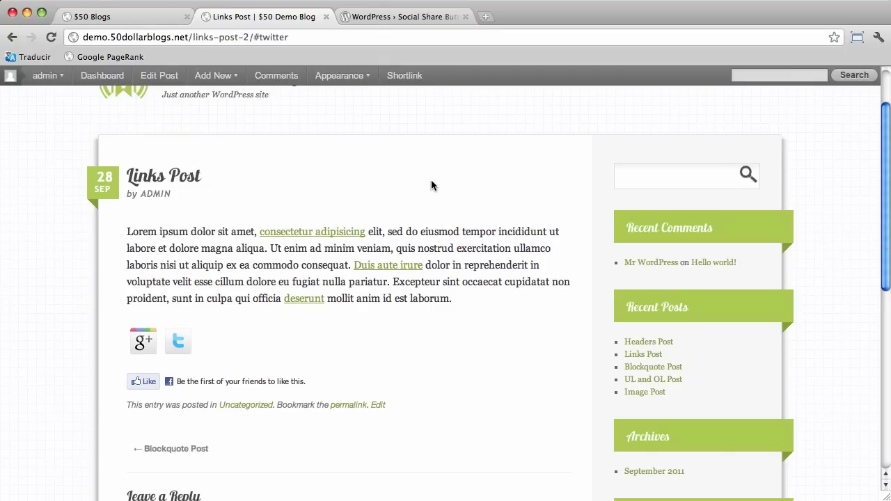
pyautogui.scroll(-2, 431, 182)
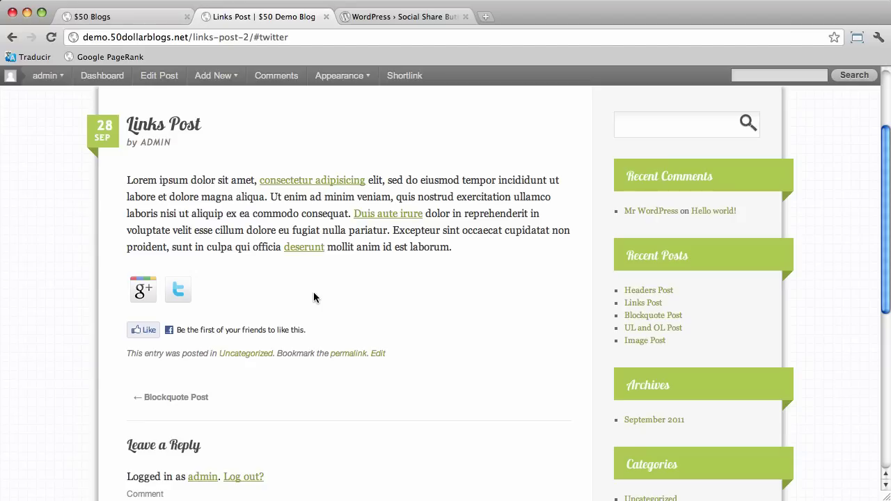
pyautogui.scroll(-3, 313, 297)
pyautogui.scroll(6, 314, 297)
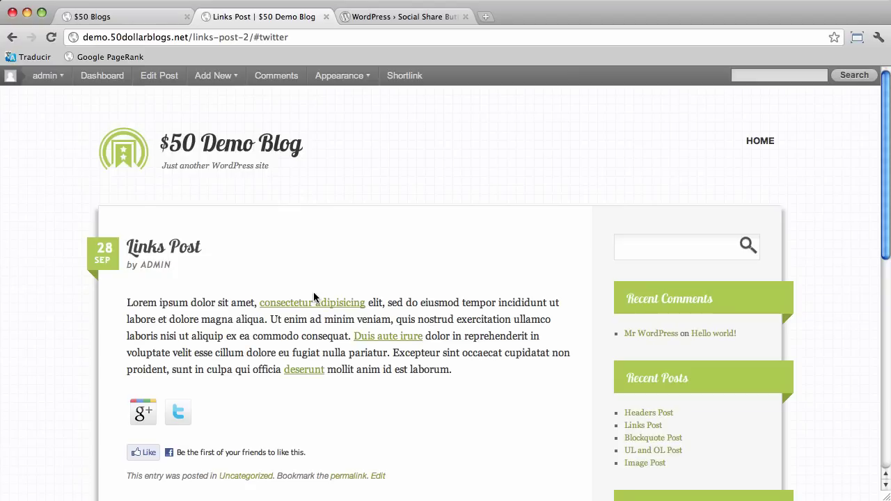
# Switch to the $50 Blogs site and open its Blog page
pyautogui.click(143, 16)
pyautogui.click(603, 112)
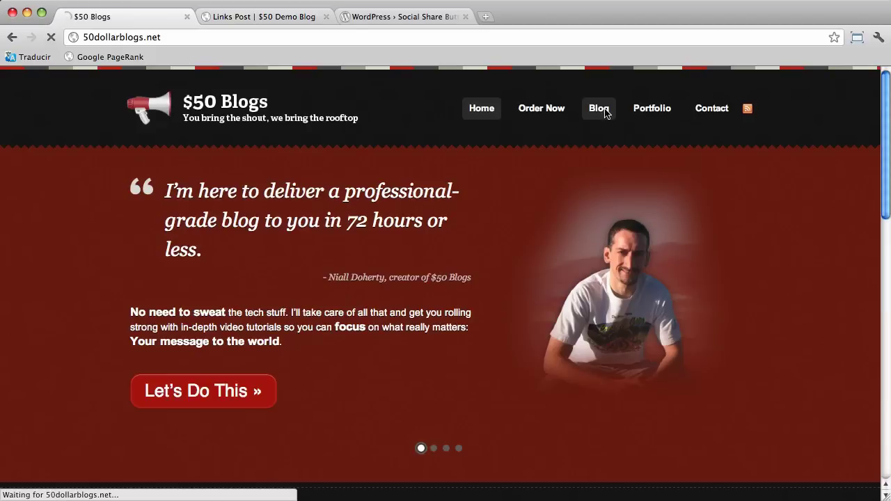